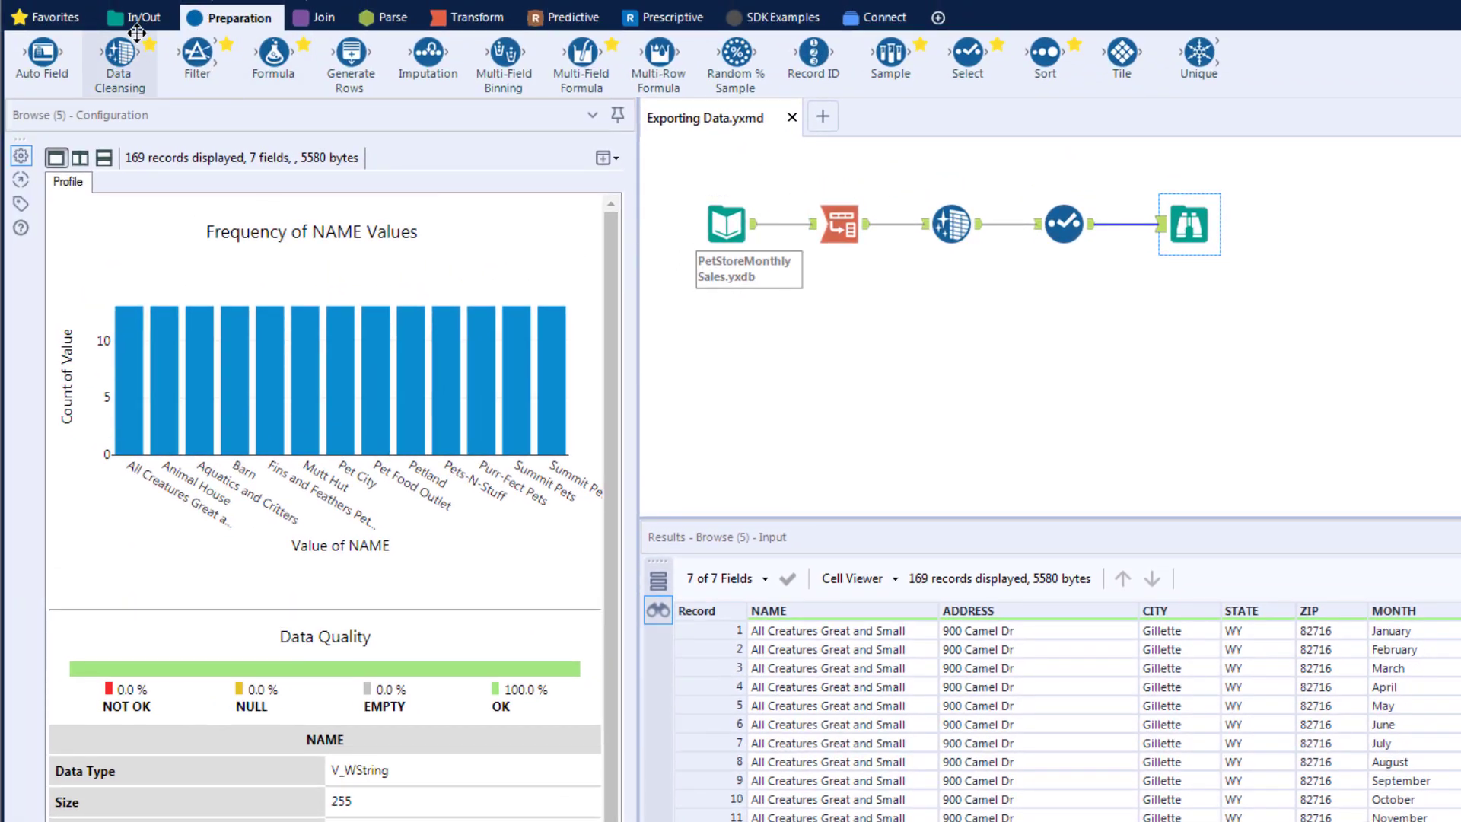
Connect an Output Data tool to the Select tool's output and choose Microsoft Excel .xlsx as its file connection type.
click(136, 21)
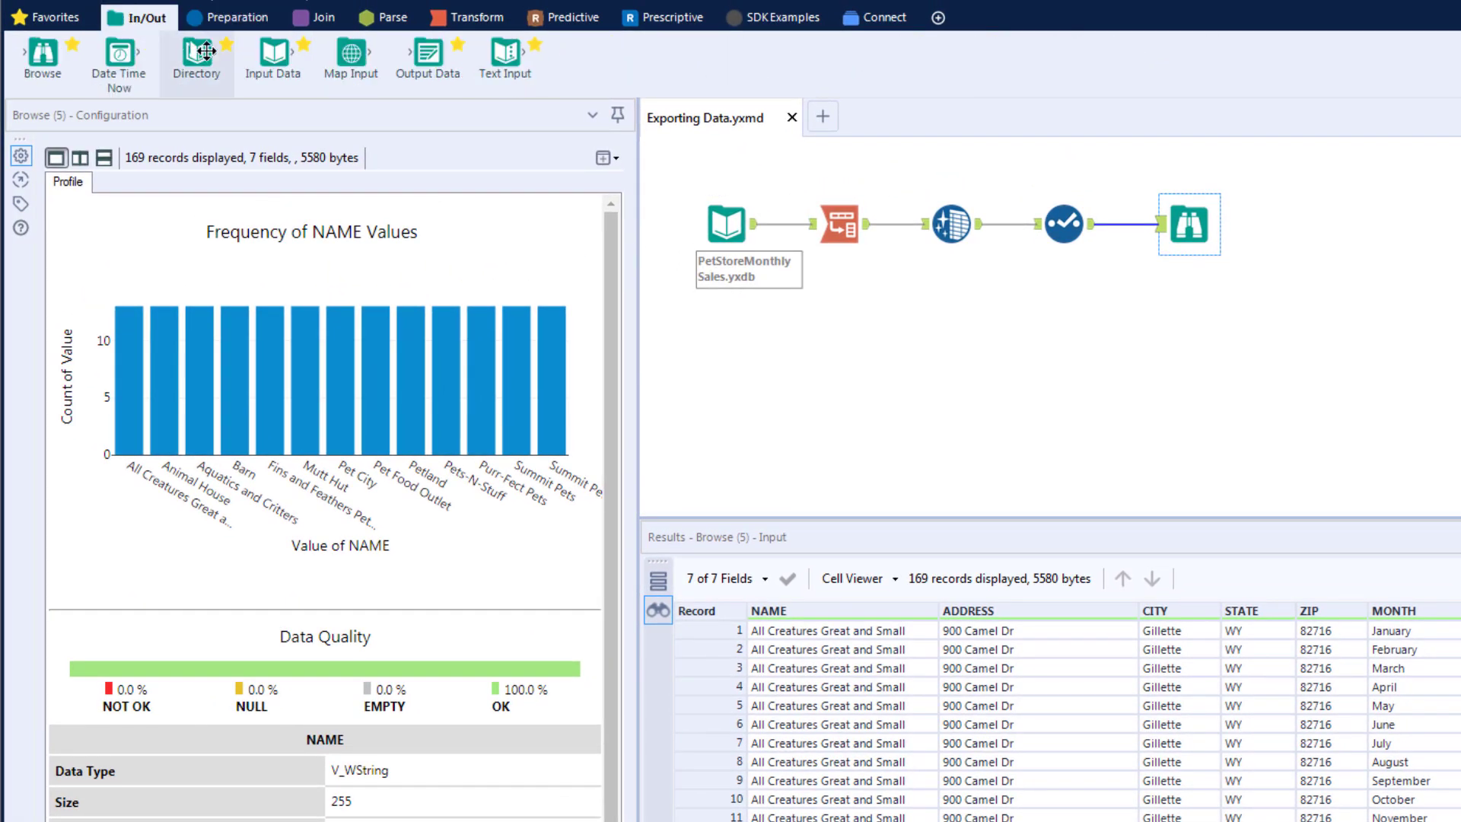
drag(424, 61, 1175, 287)
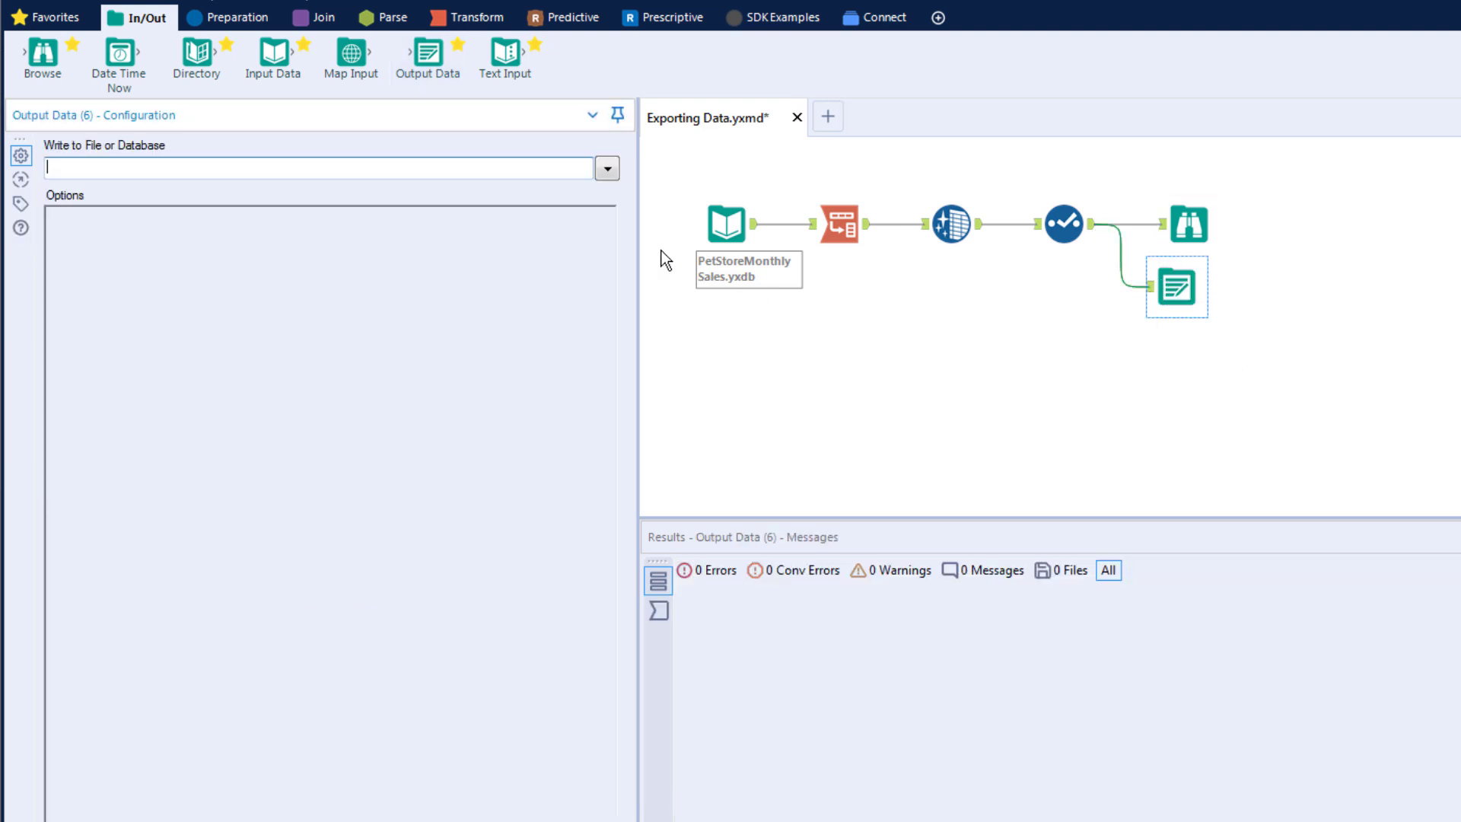
click(607, 169)
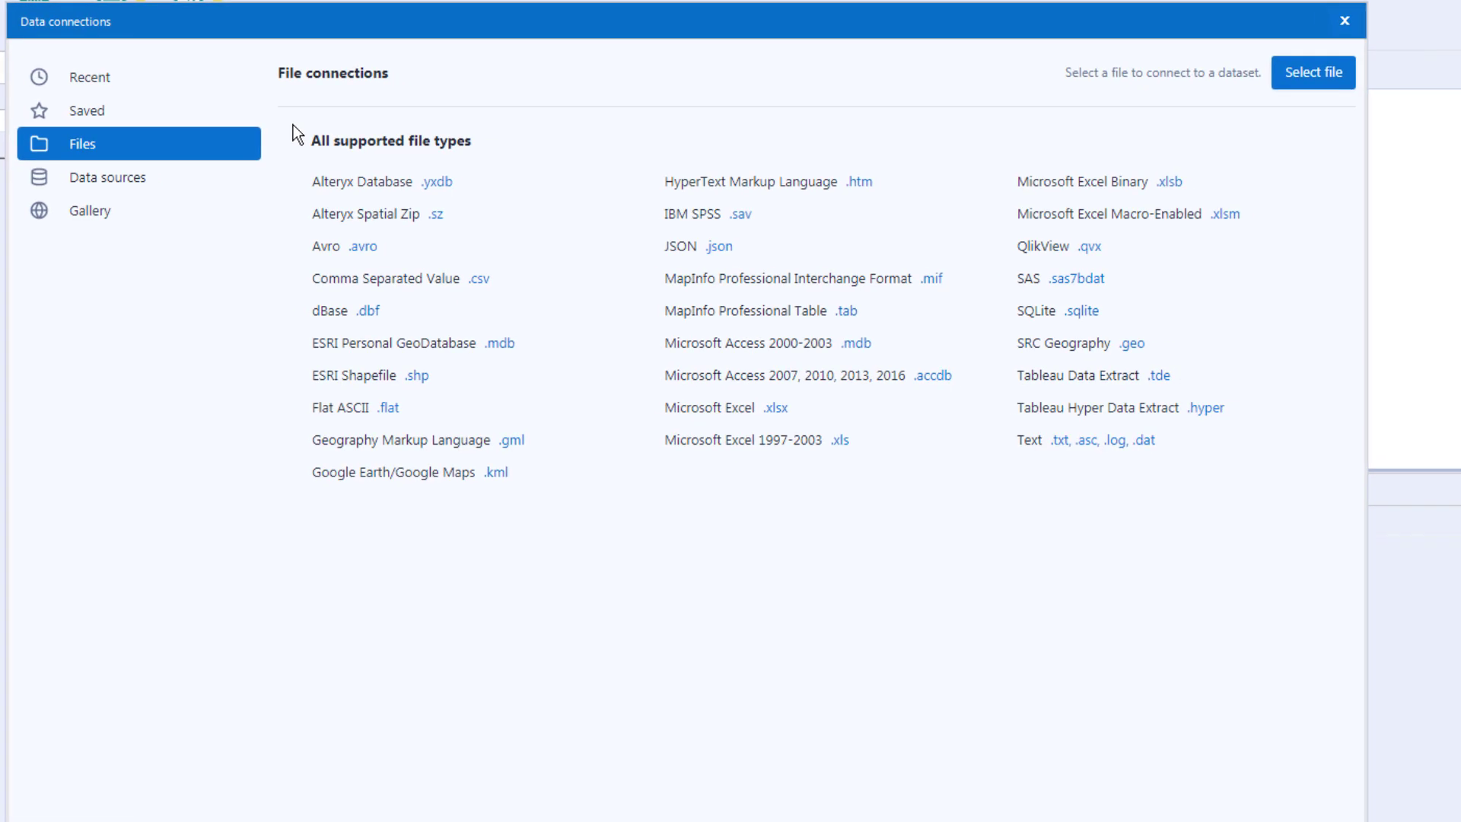
click(777, 409)
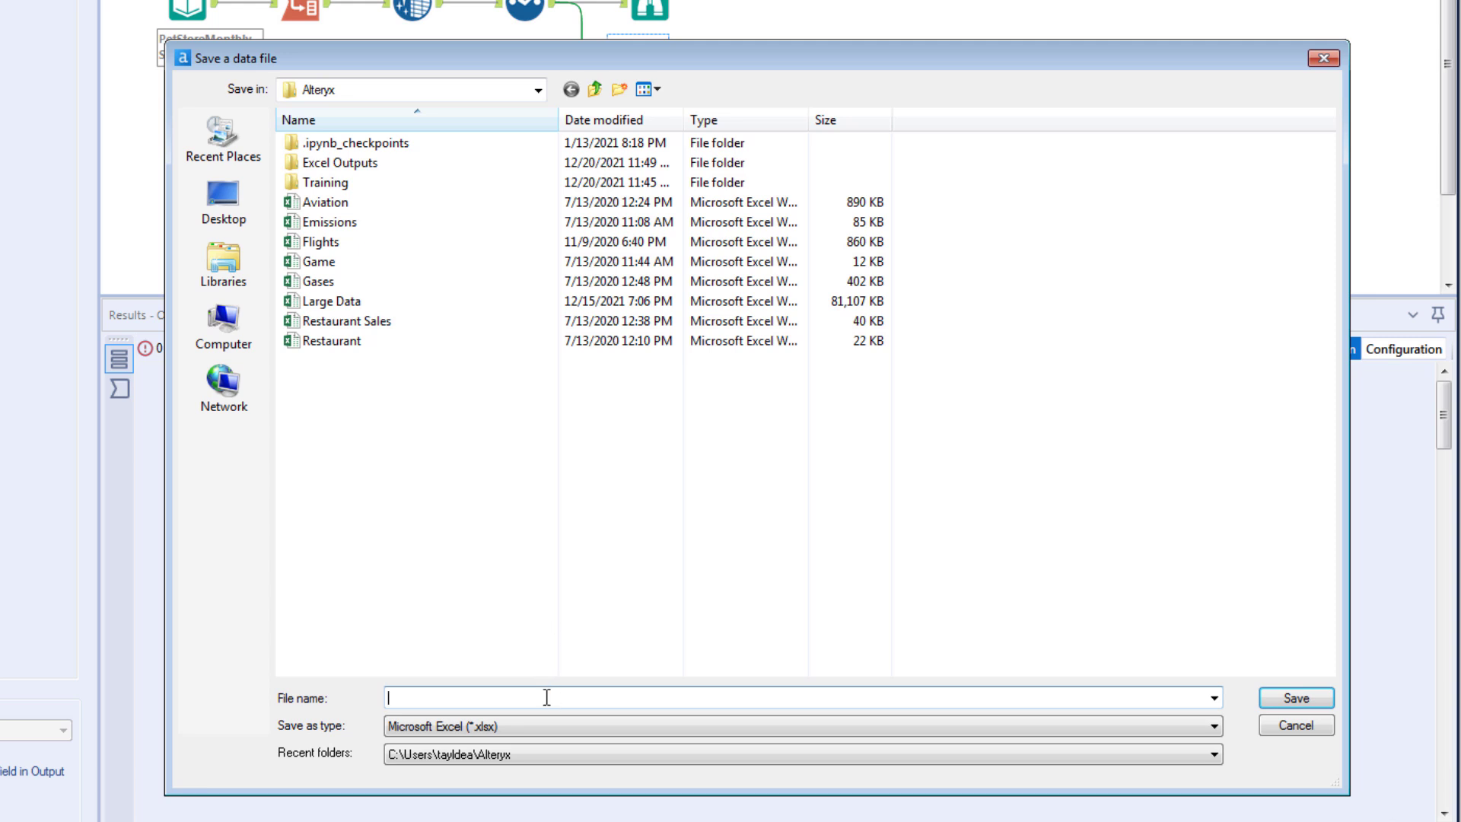
Save the output file as Result 1 in the Alteryx folder, with the worksheet named Pet Data.
text(Result )
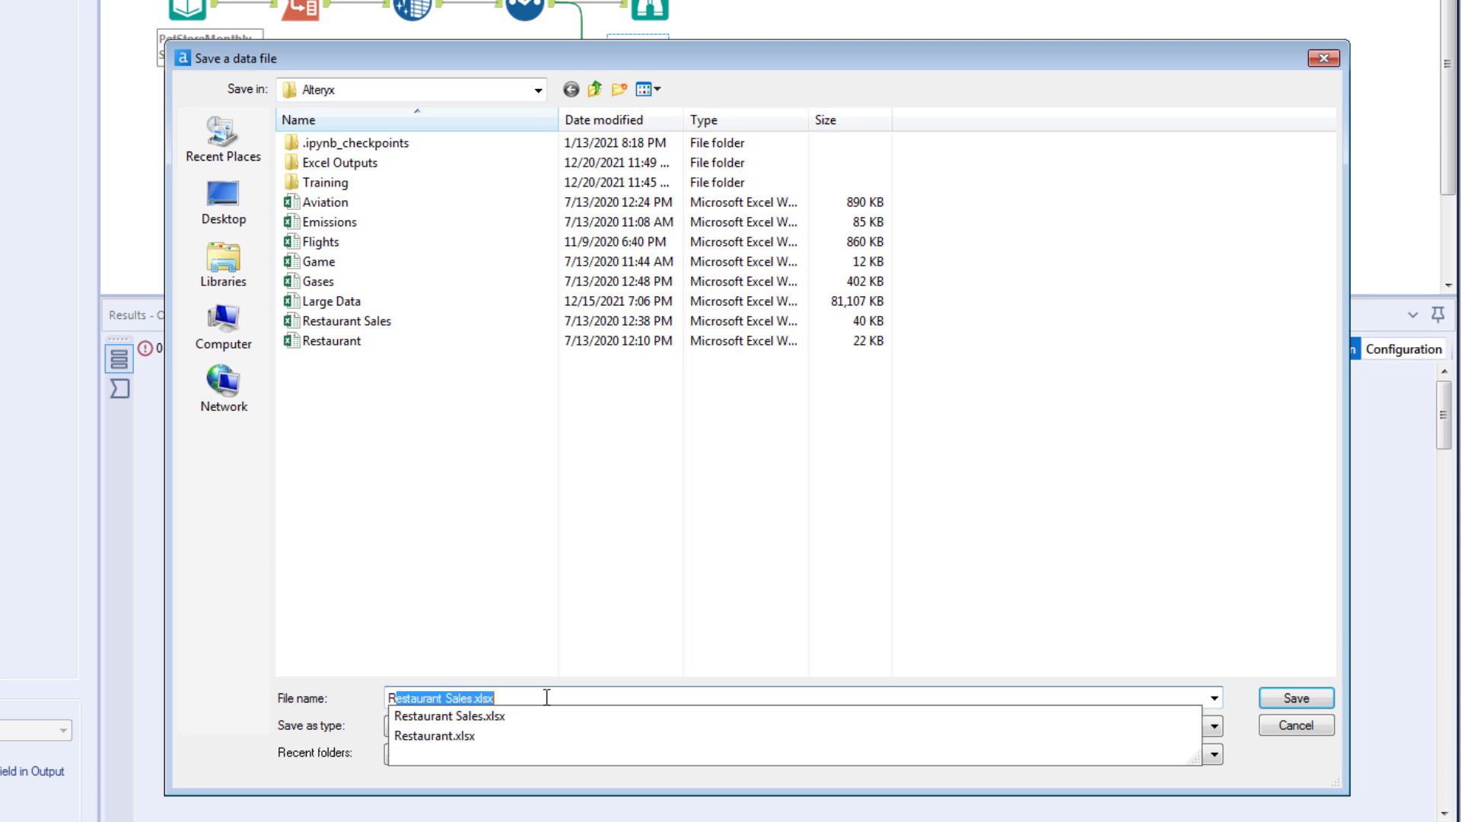
text(1)
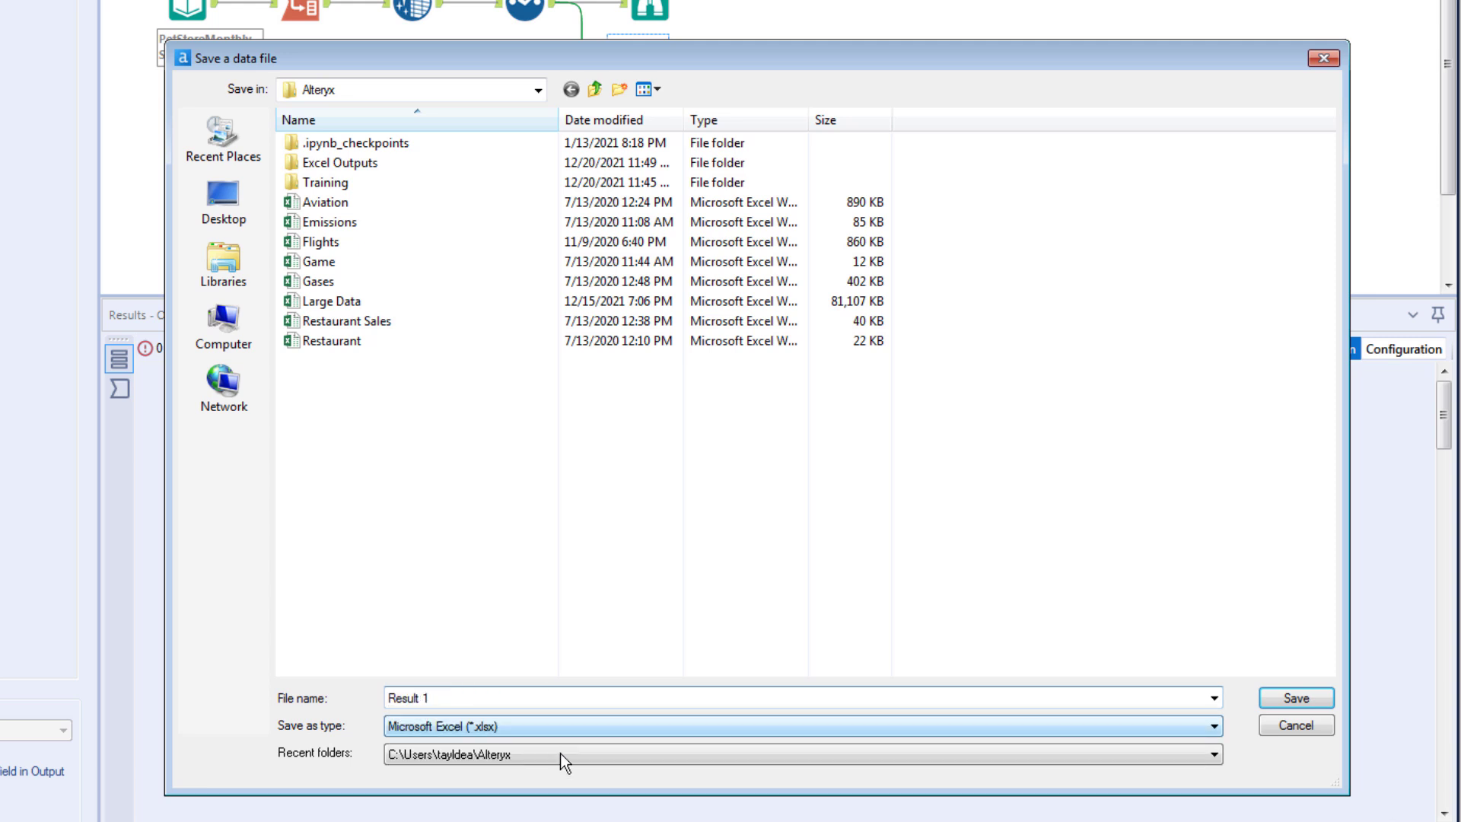
click(1298, 696)
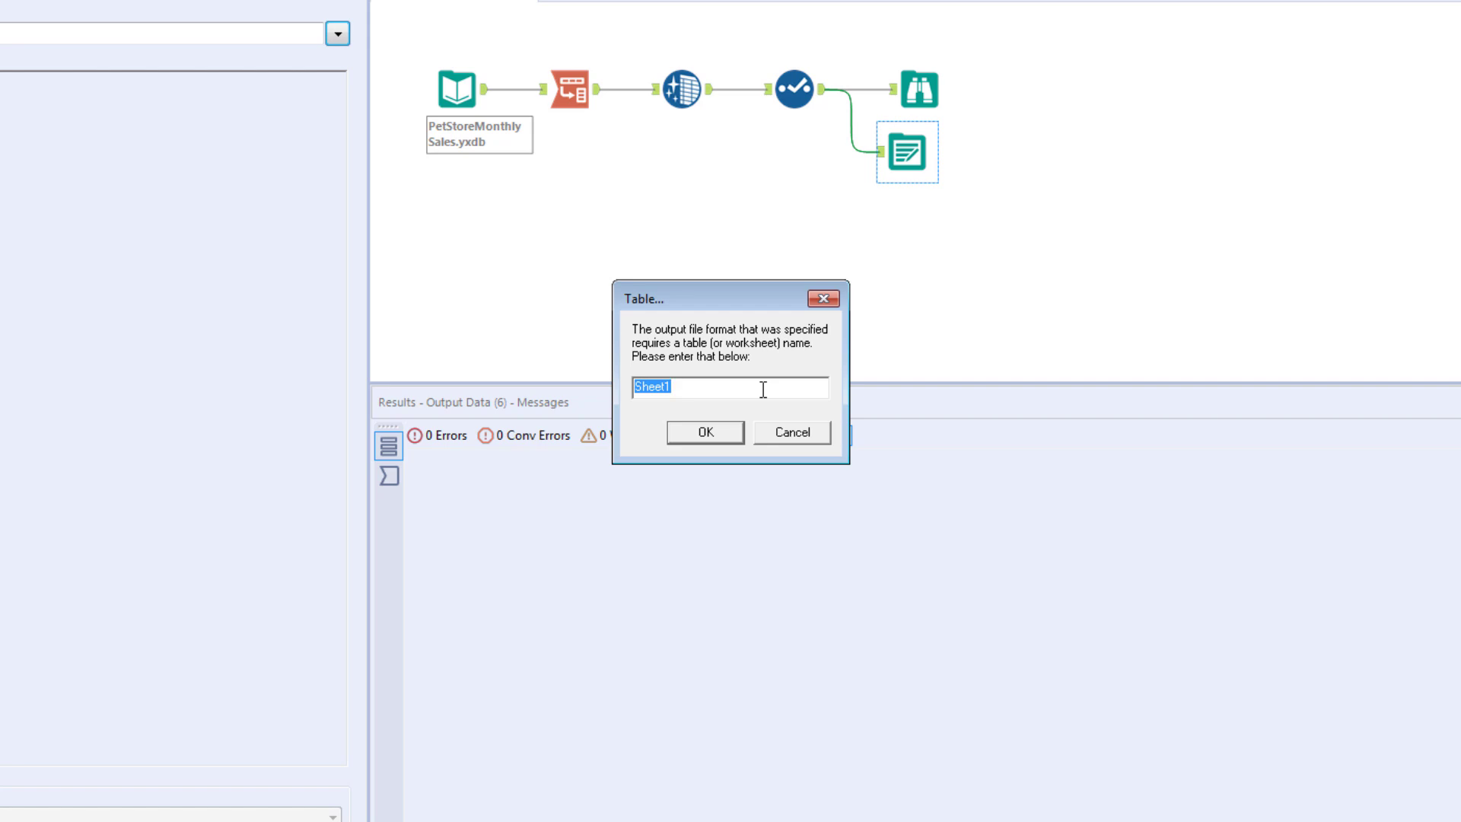
text(Pet Data)
click(705, 433)
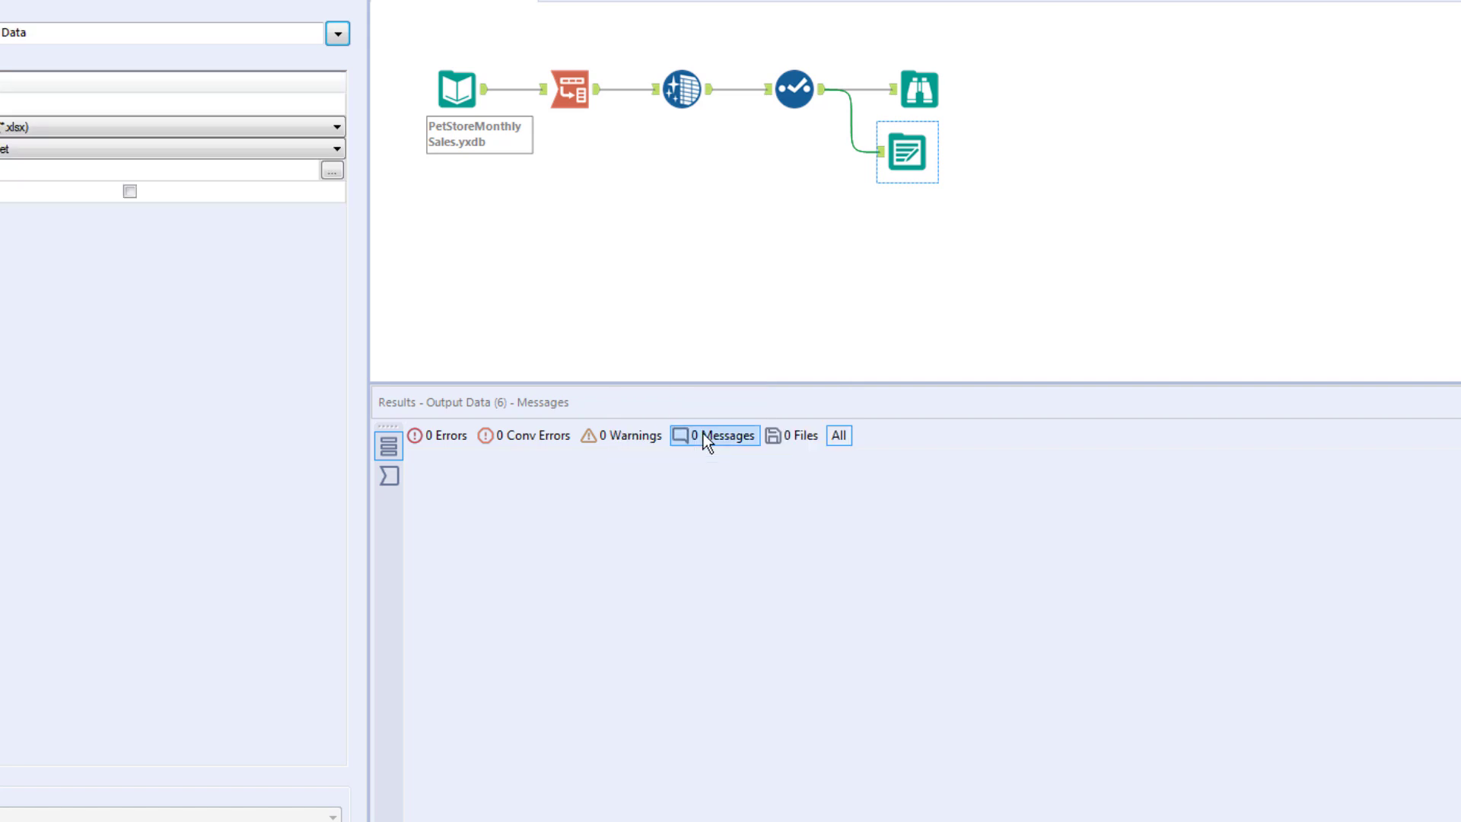
Run the workflow and open the exported Result 1 workbook in Excel to inspect its Pet Data sheet.
key(ctrl+r)
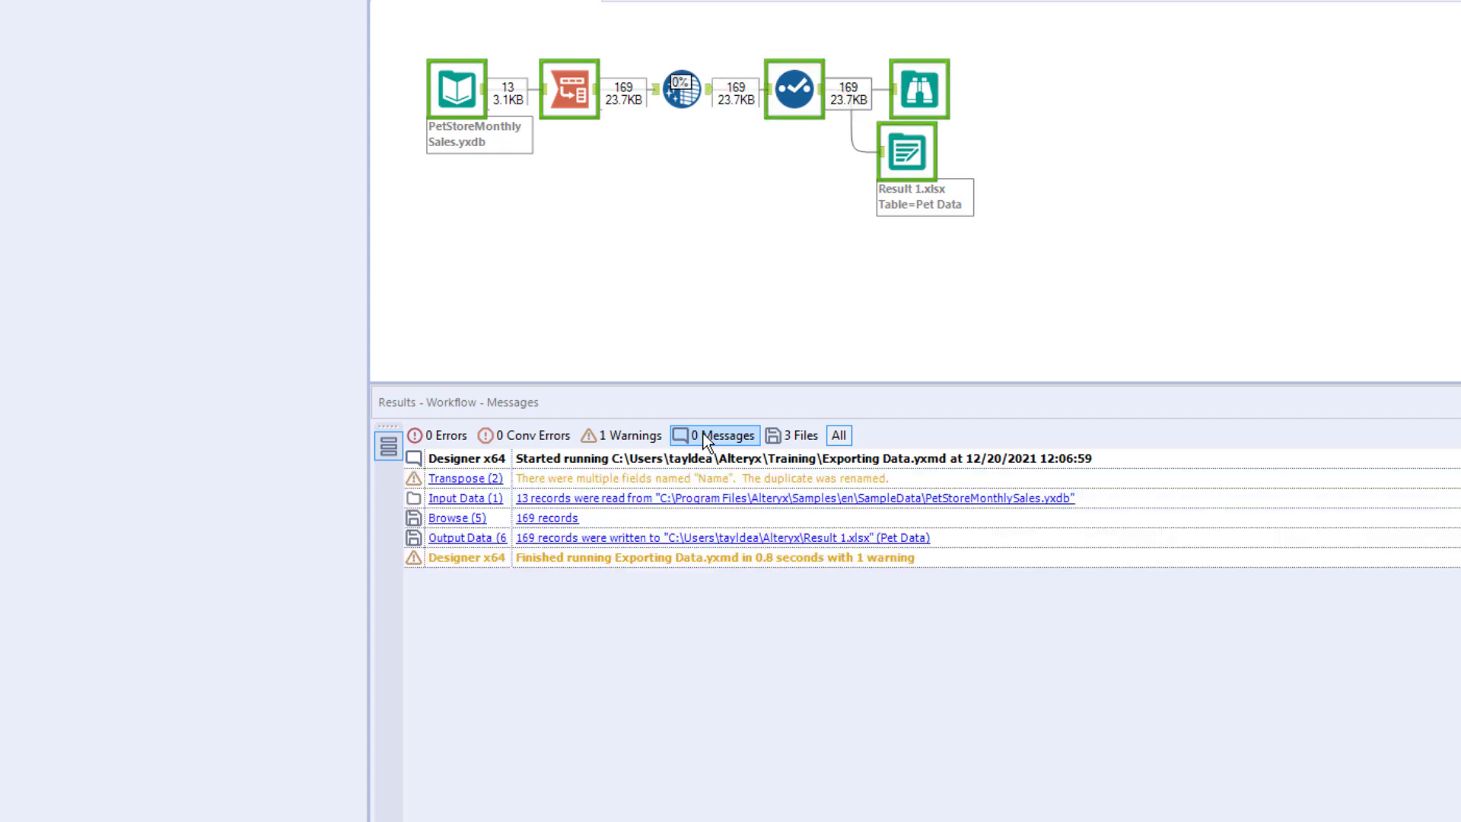
click(923, 462)
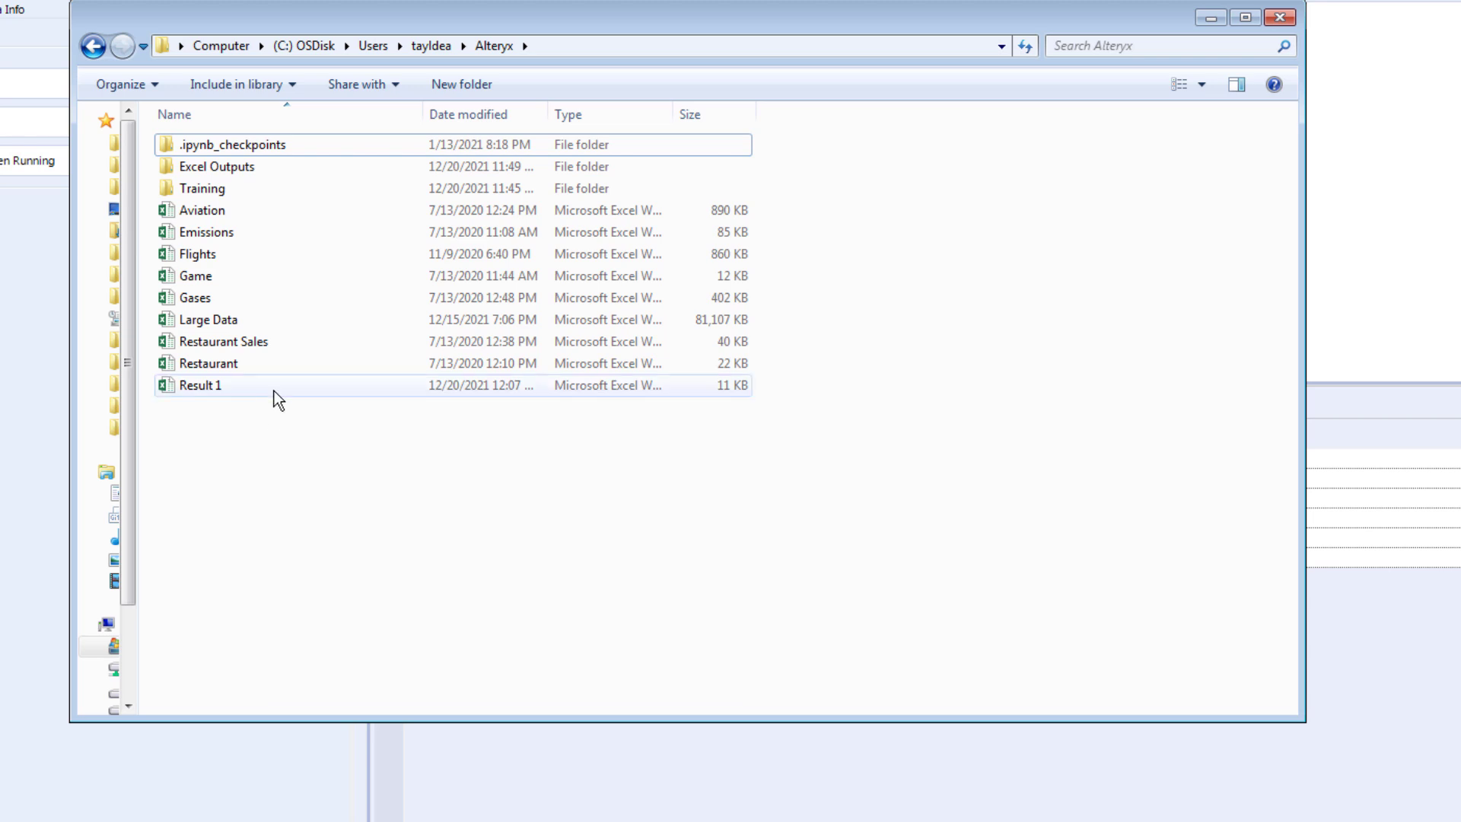
click(274, 391)
double_click(274, 391)
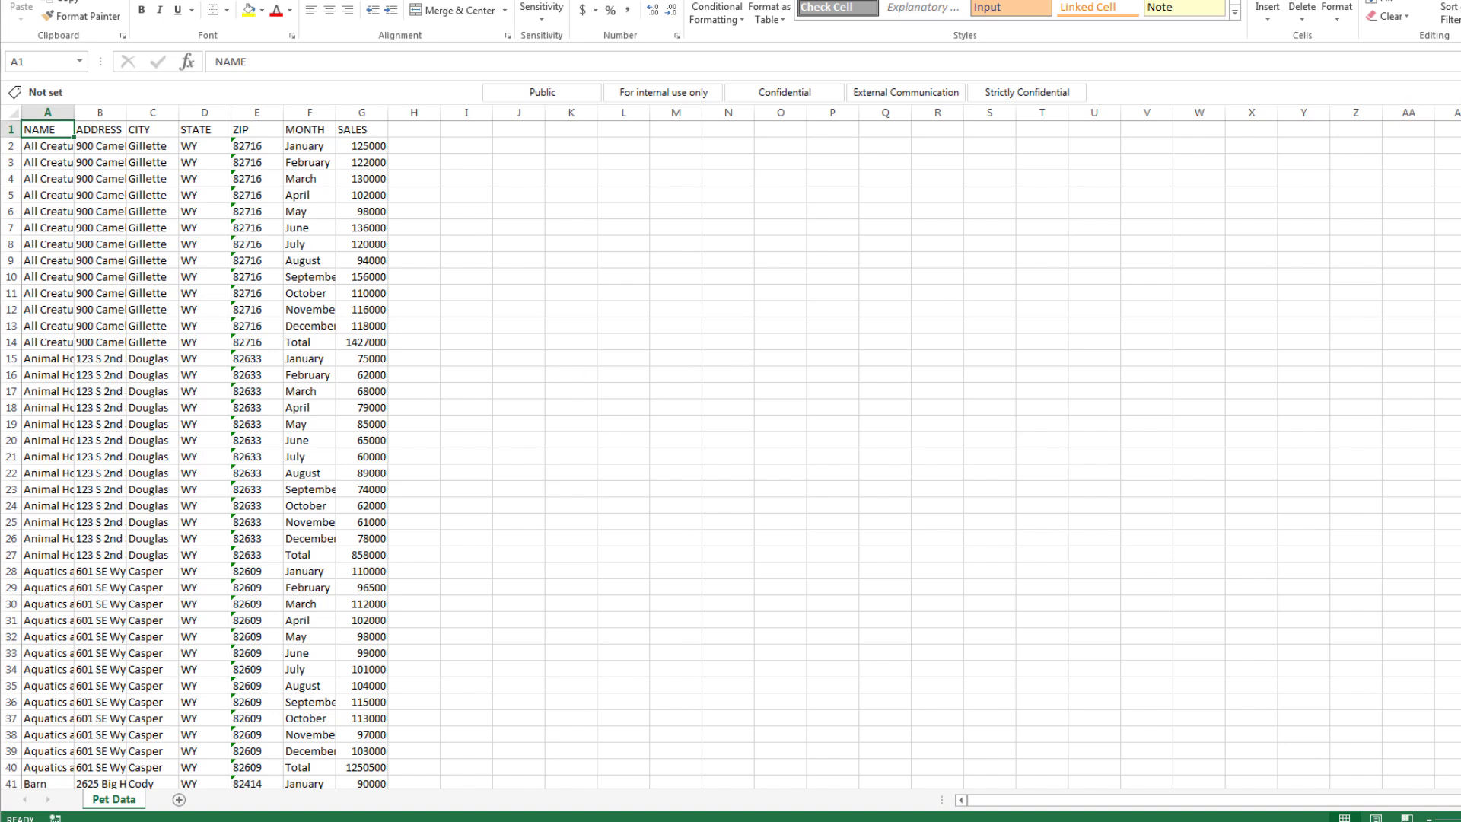
click(1460, 0)
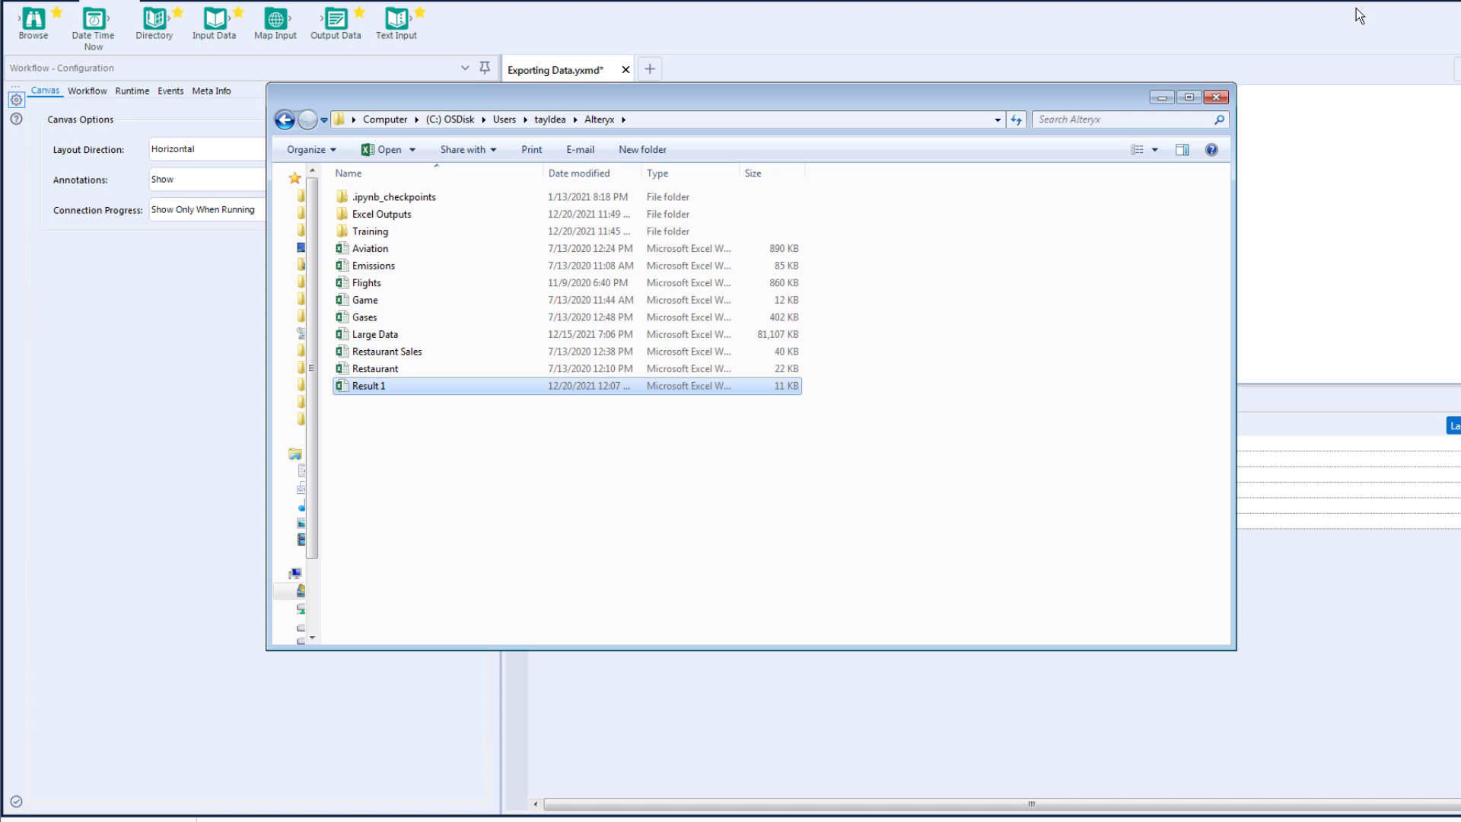
click(1162, 97)
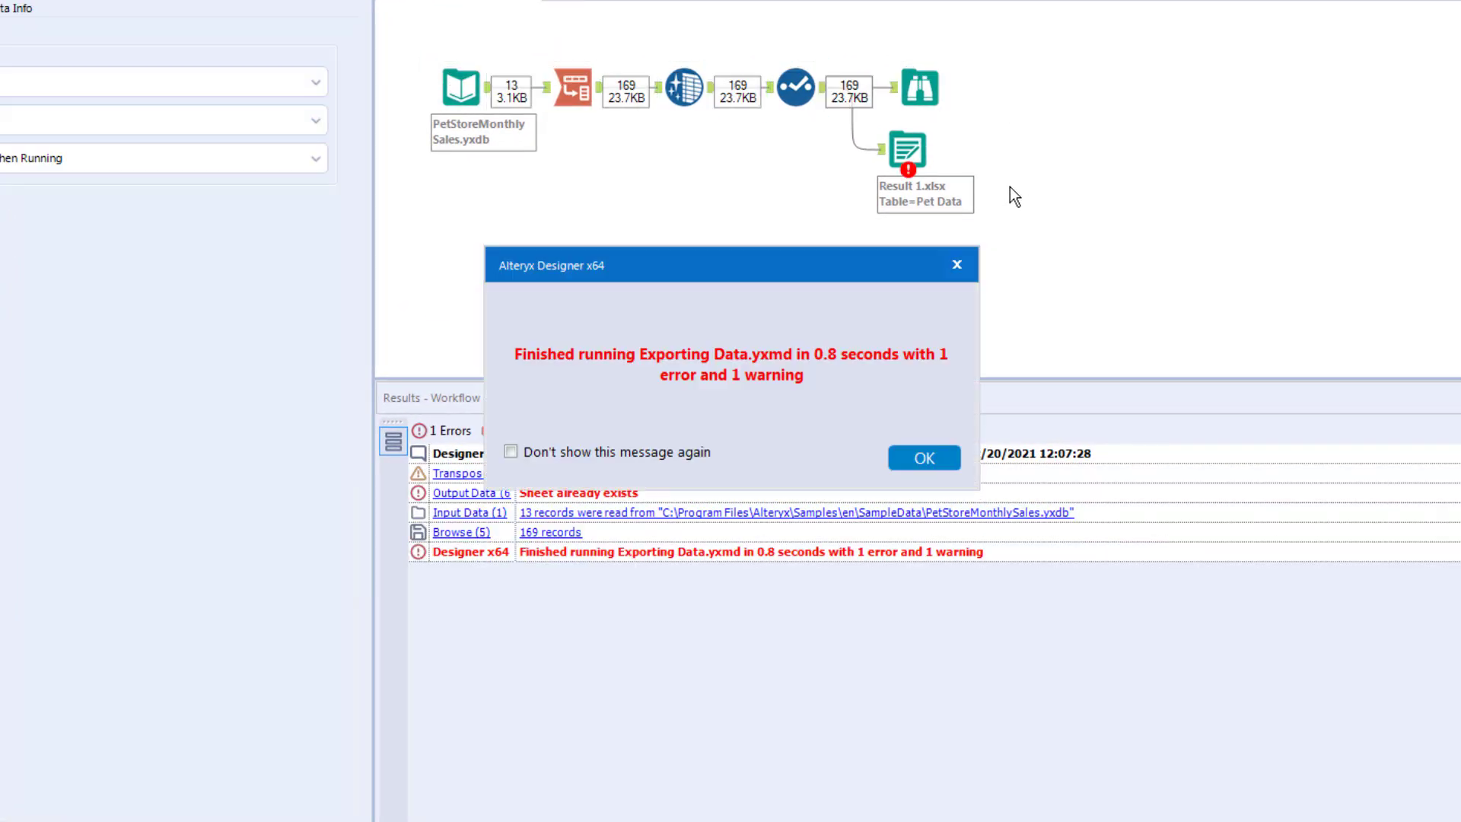
Set the Output Data tool's output option to Overwrite Sheet (Drop) and rerun the workflow.
click(916, 462)
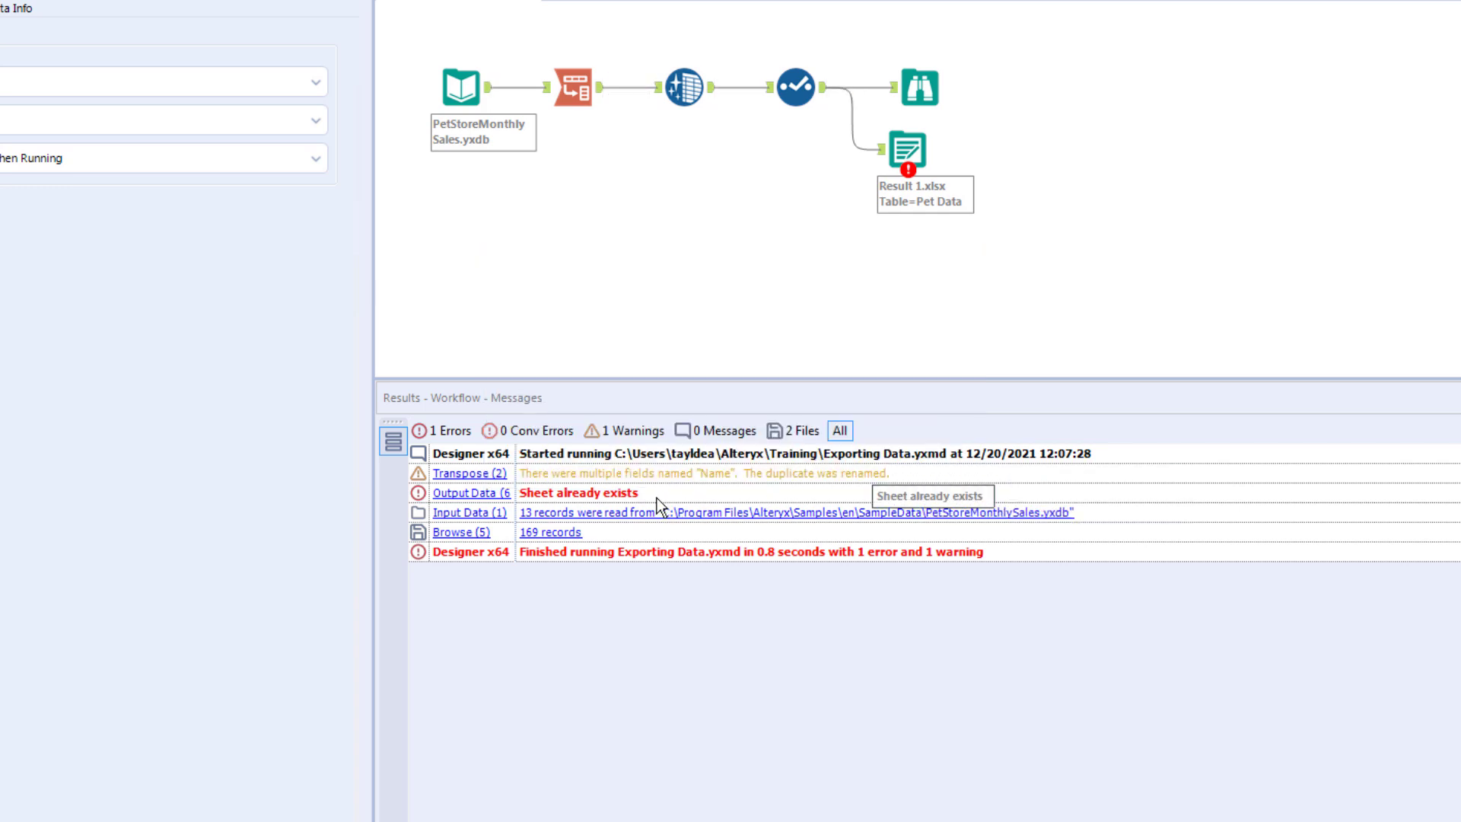
click(915, 146)
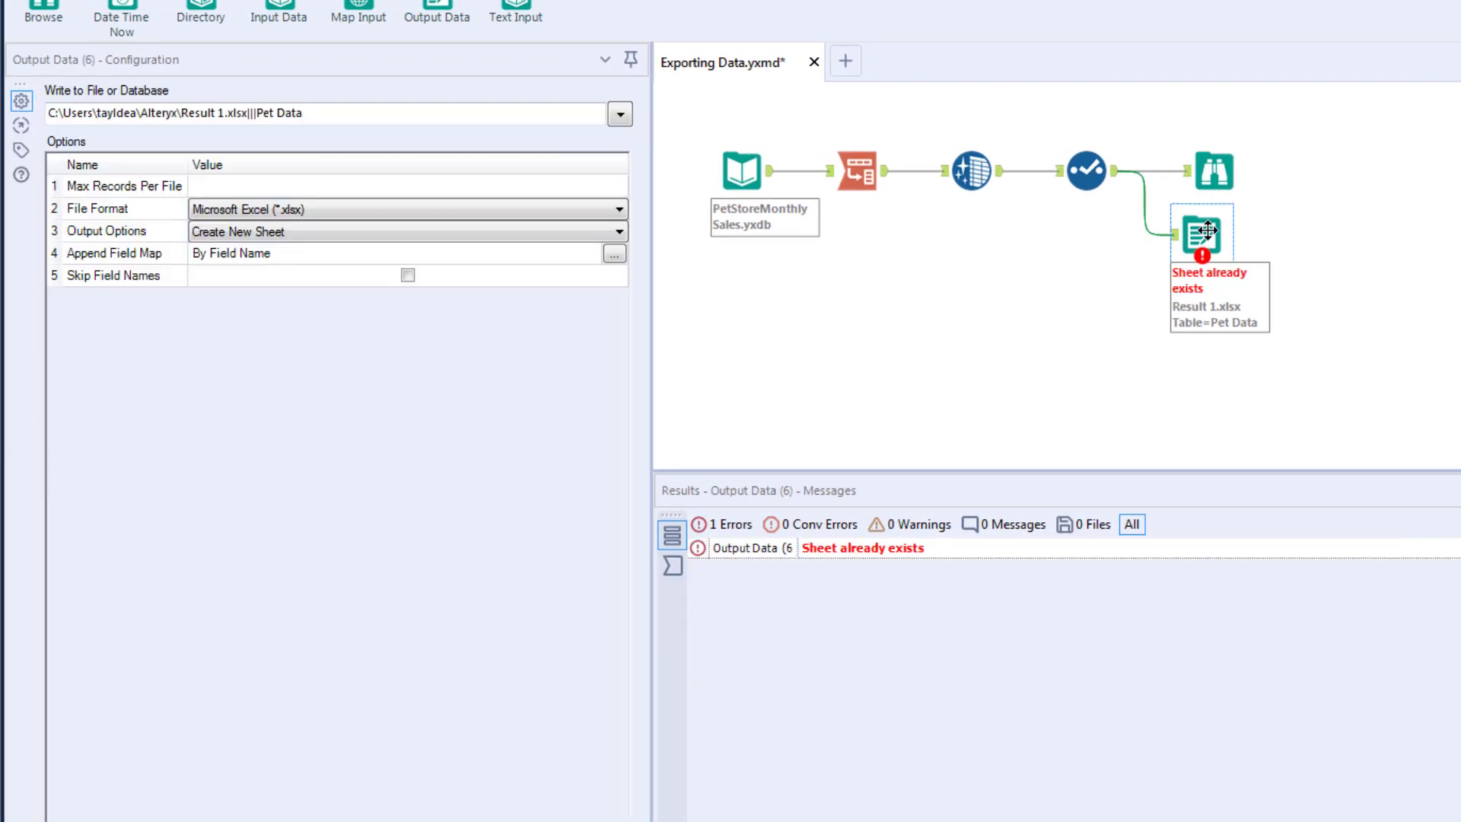
click(616, 232)
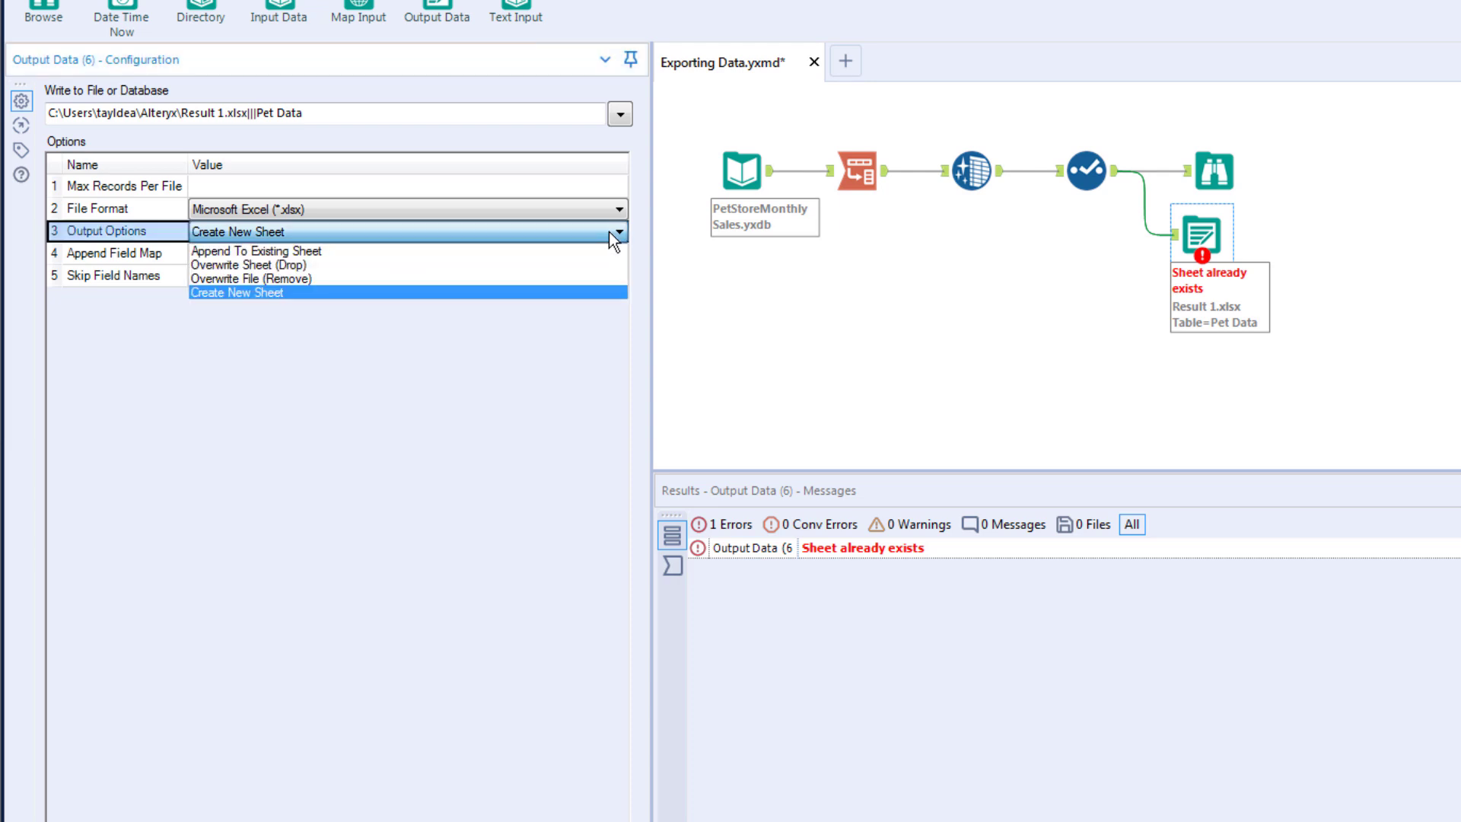
click(551, 267)
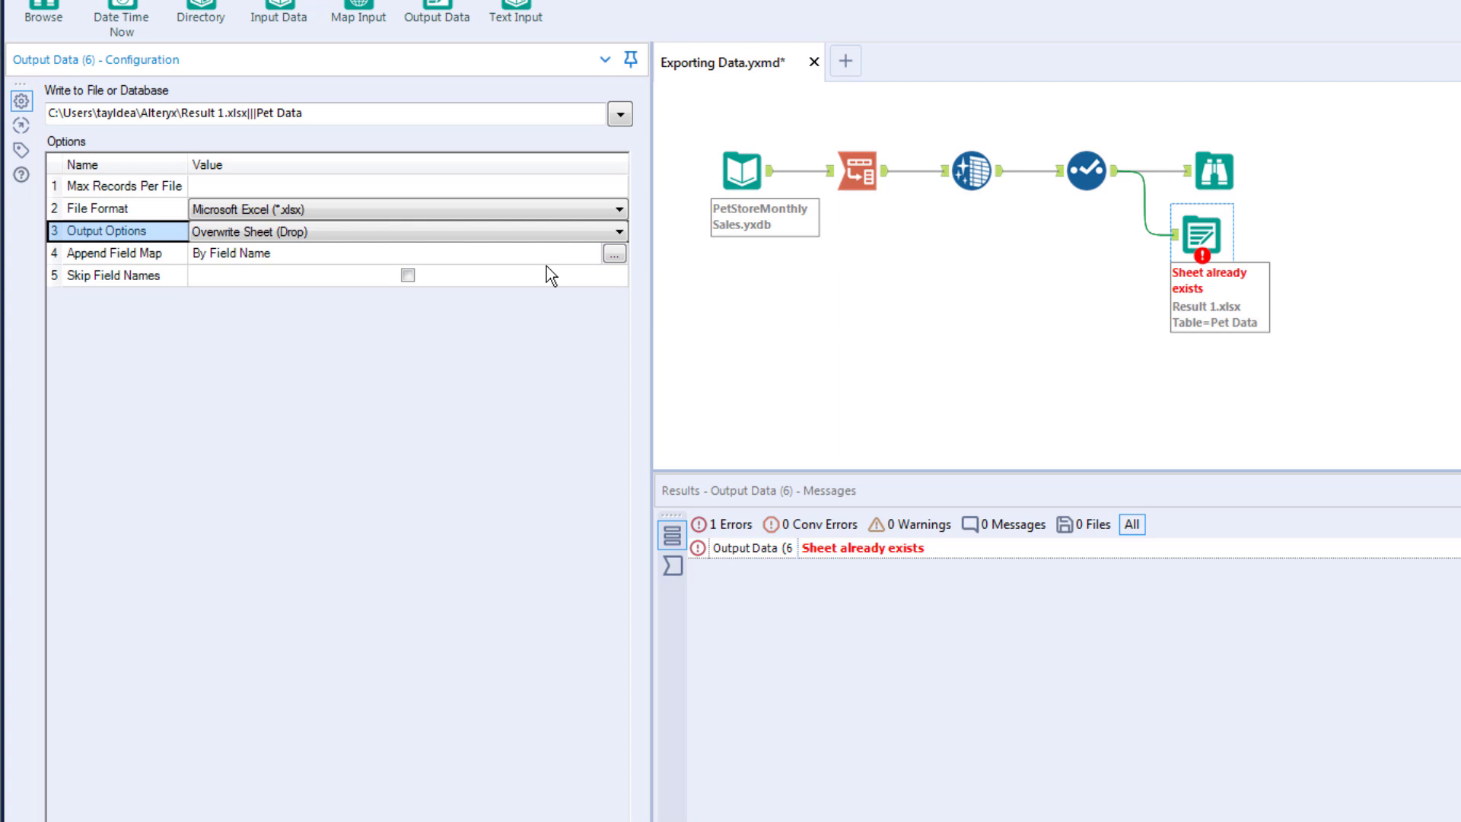
key(ctrl+r)
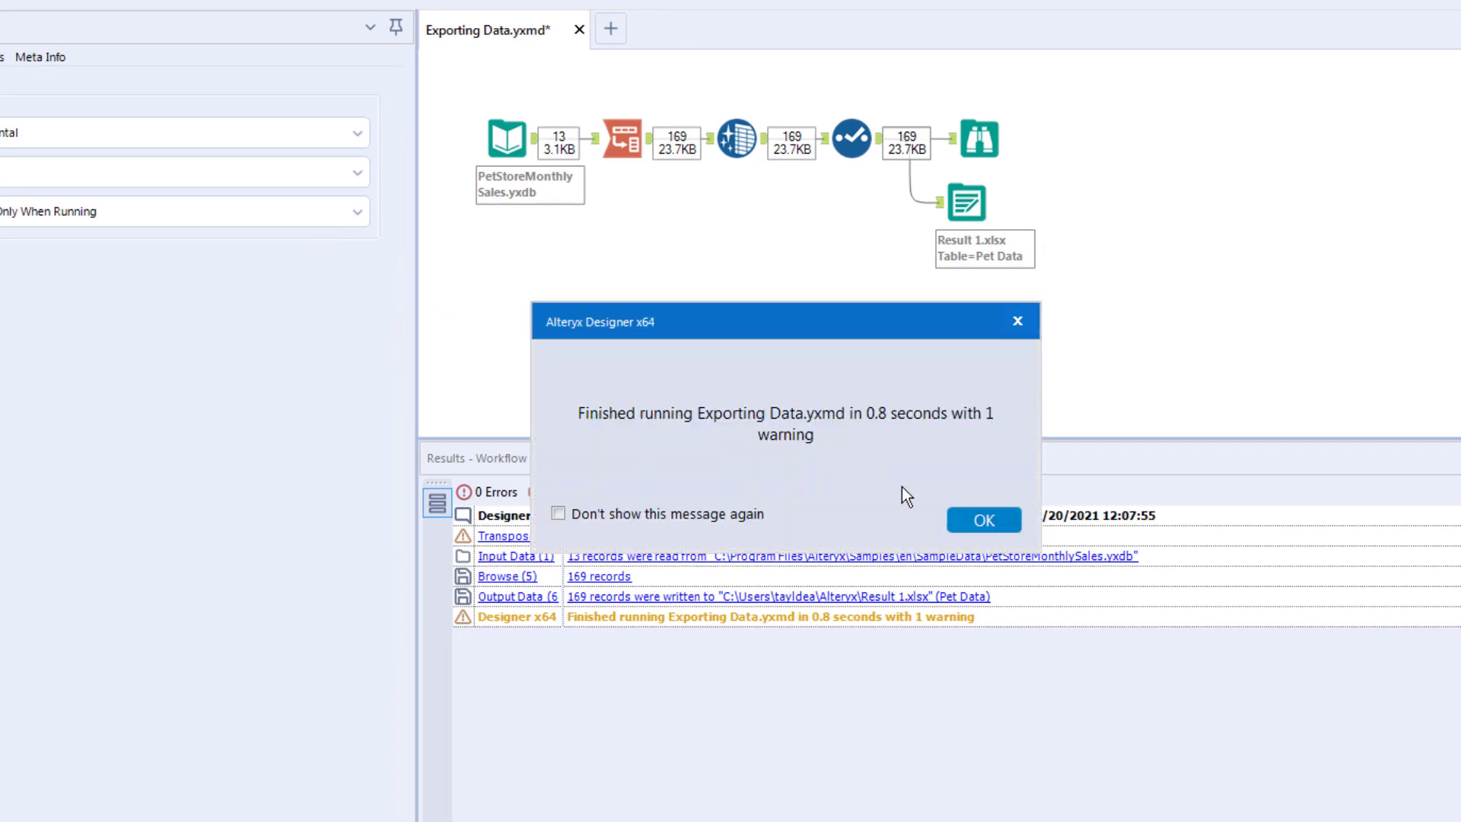
click(980, 519)
click(979, 519)
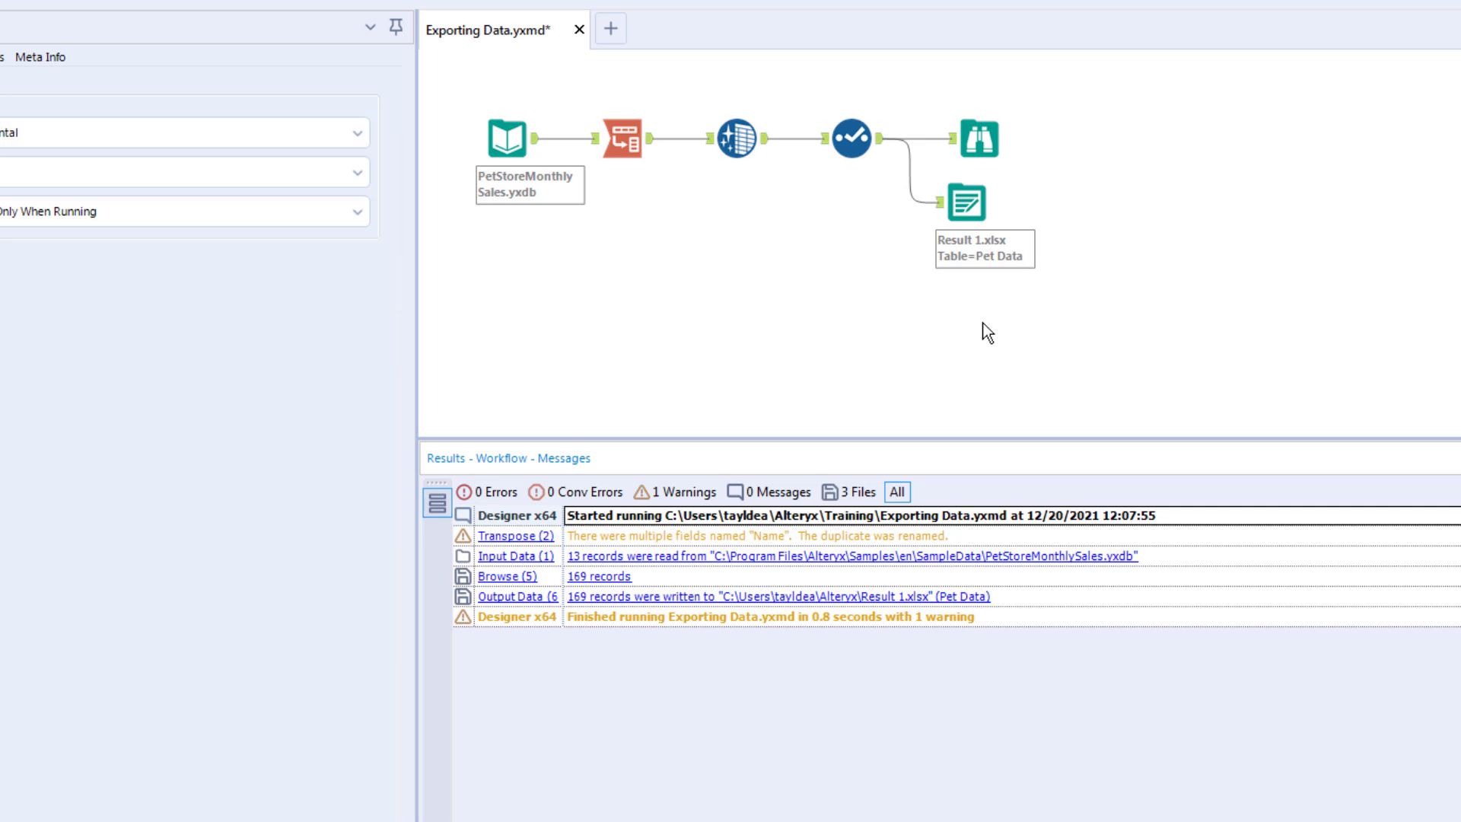
Insert a Formula tool between the Select and Output Data tools and name its new output column Filepath.
click(981, 139)
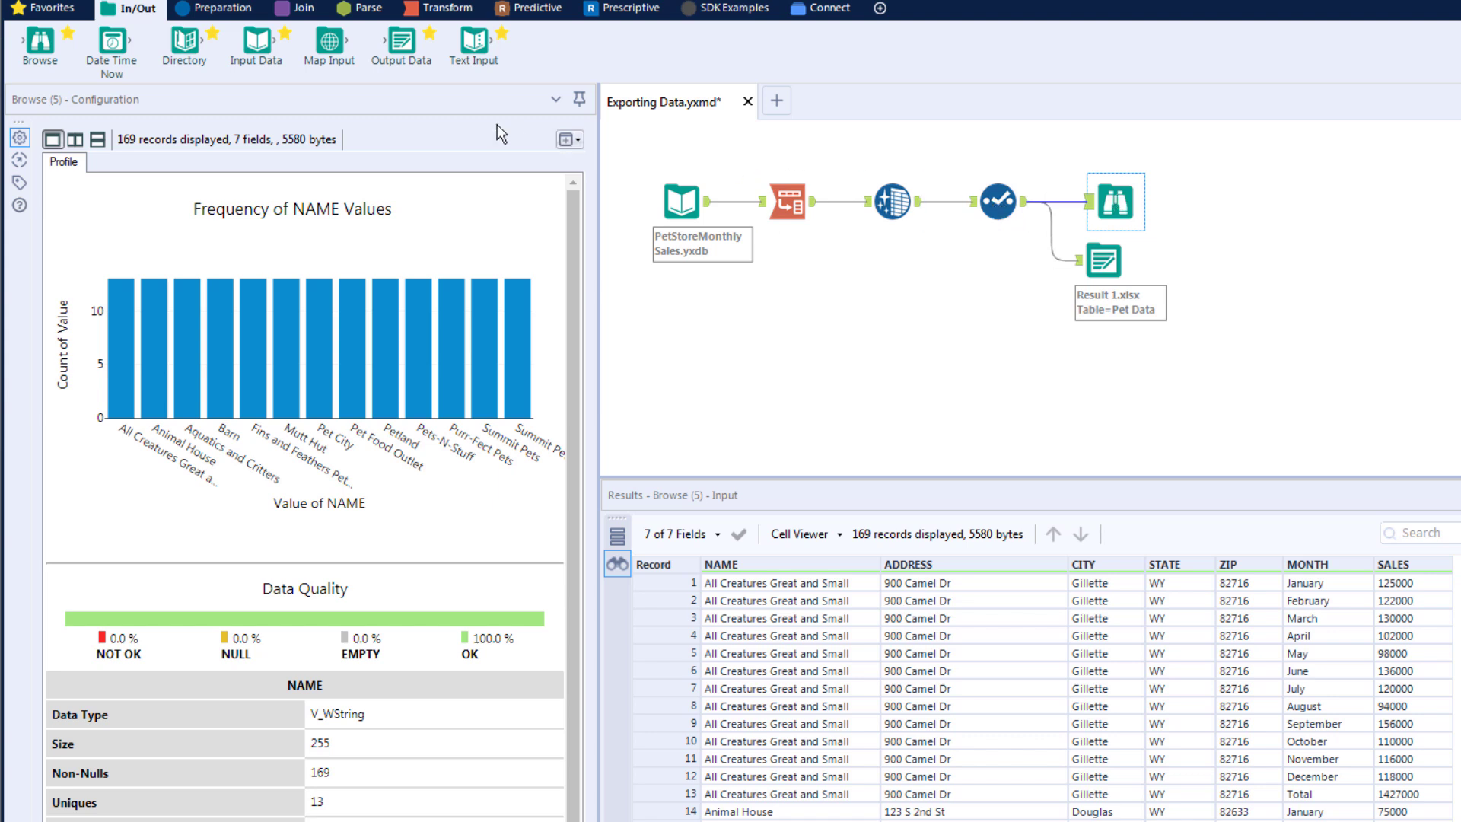
click(222, 11)
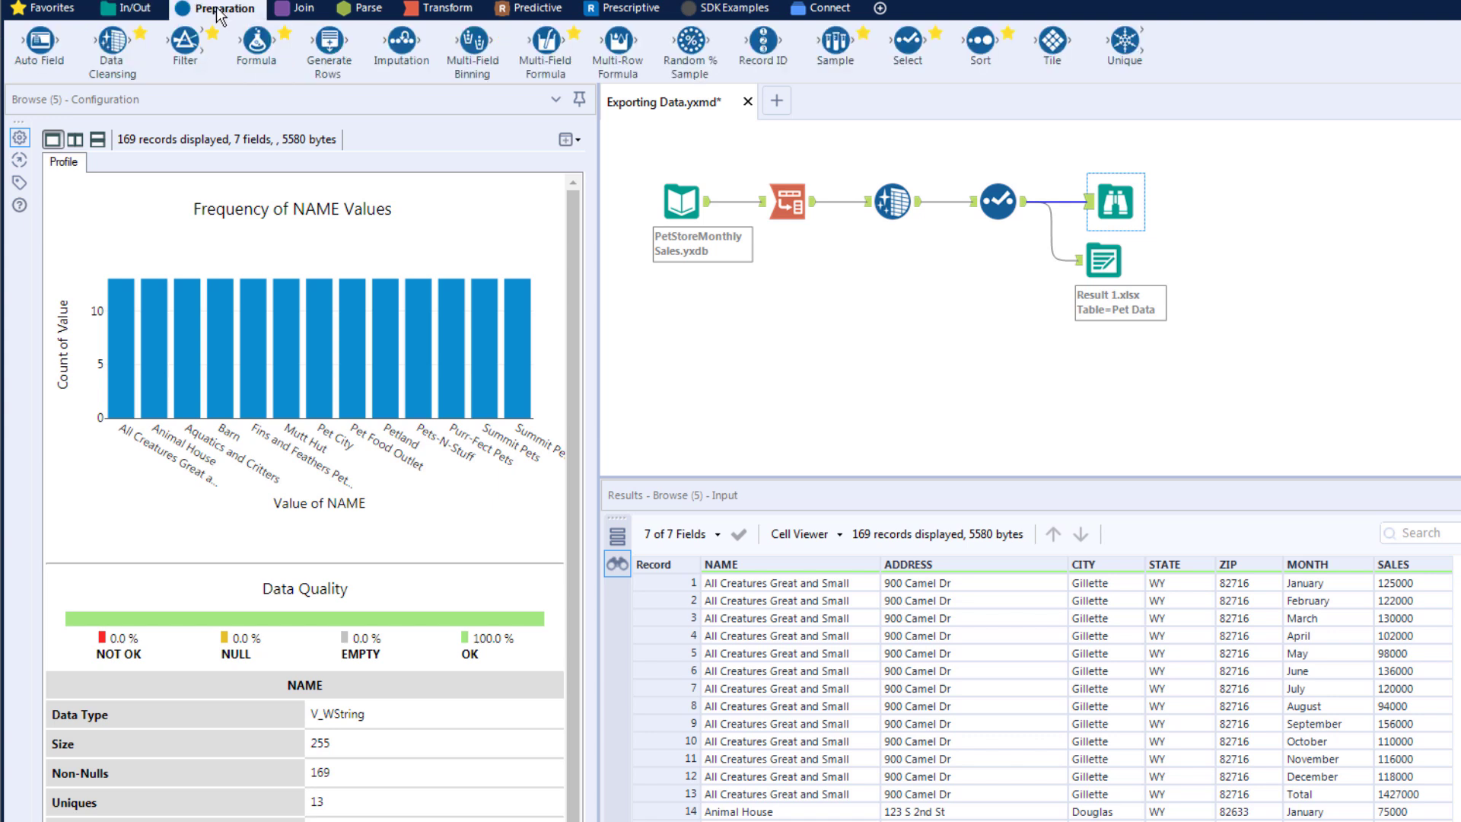
drag(260, 45, 1094, 255)
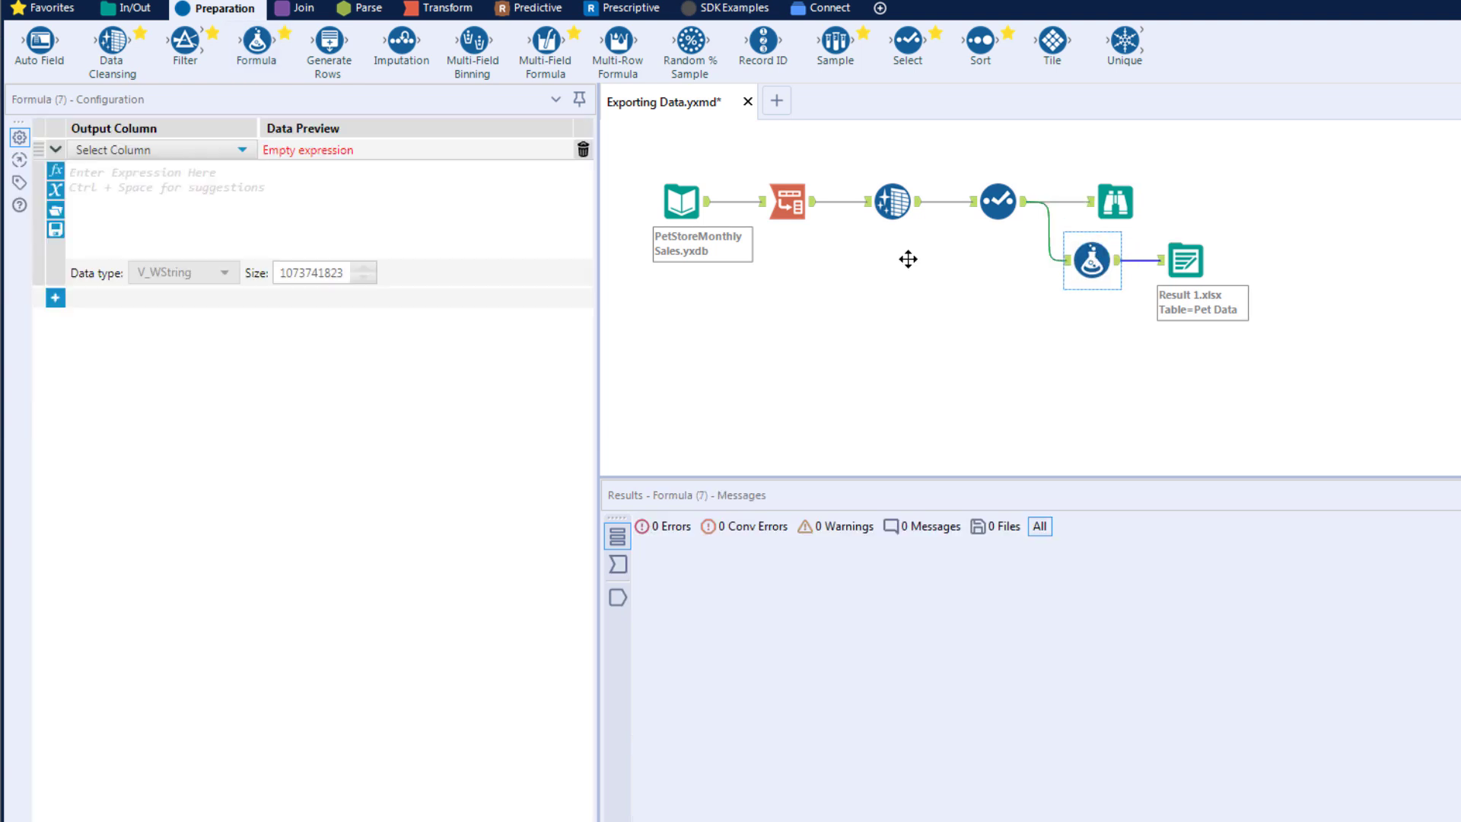
click(204, 152)
click(192, 172)
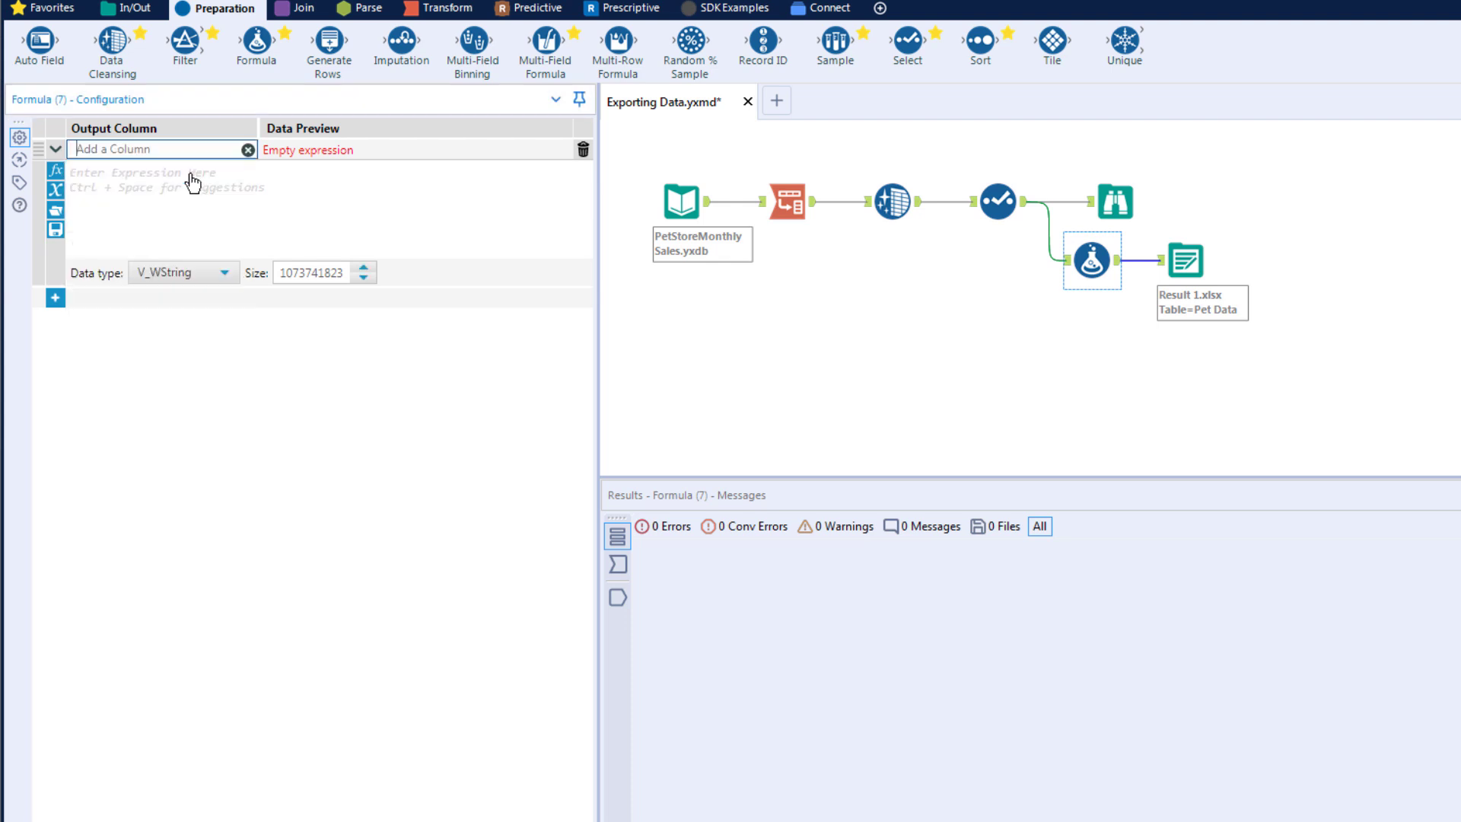
text(Filepath)
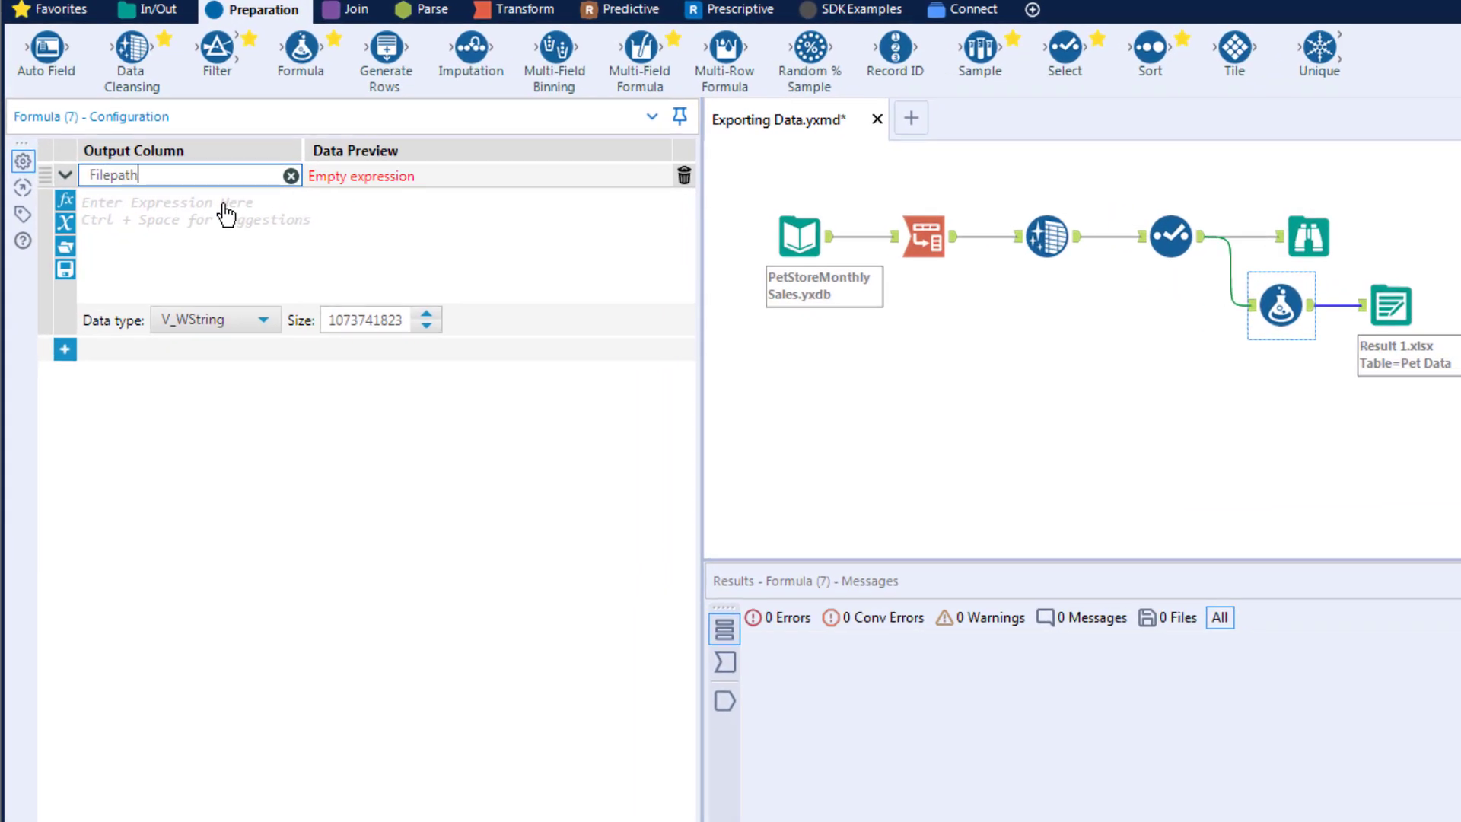
Start the Filepath expression with the quoted full path of the user's \Alteryx\Excel Outputs\ folder on drive C:.
click(225, 207)
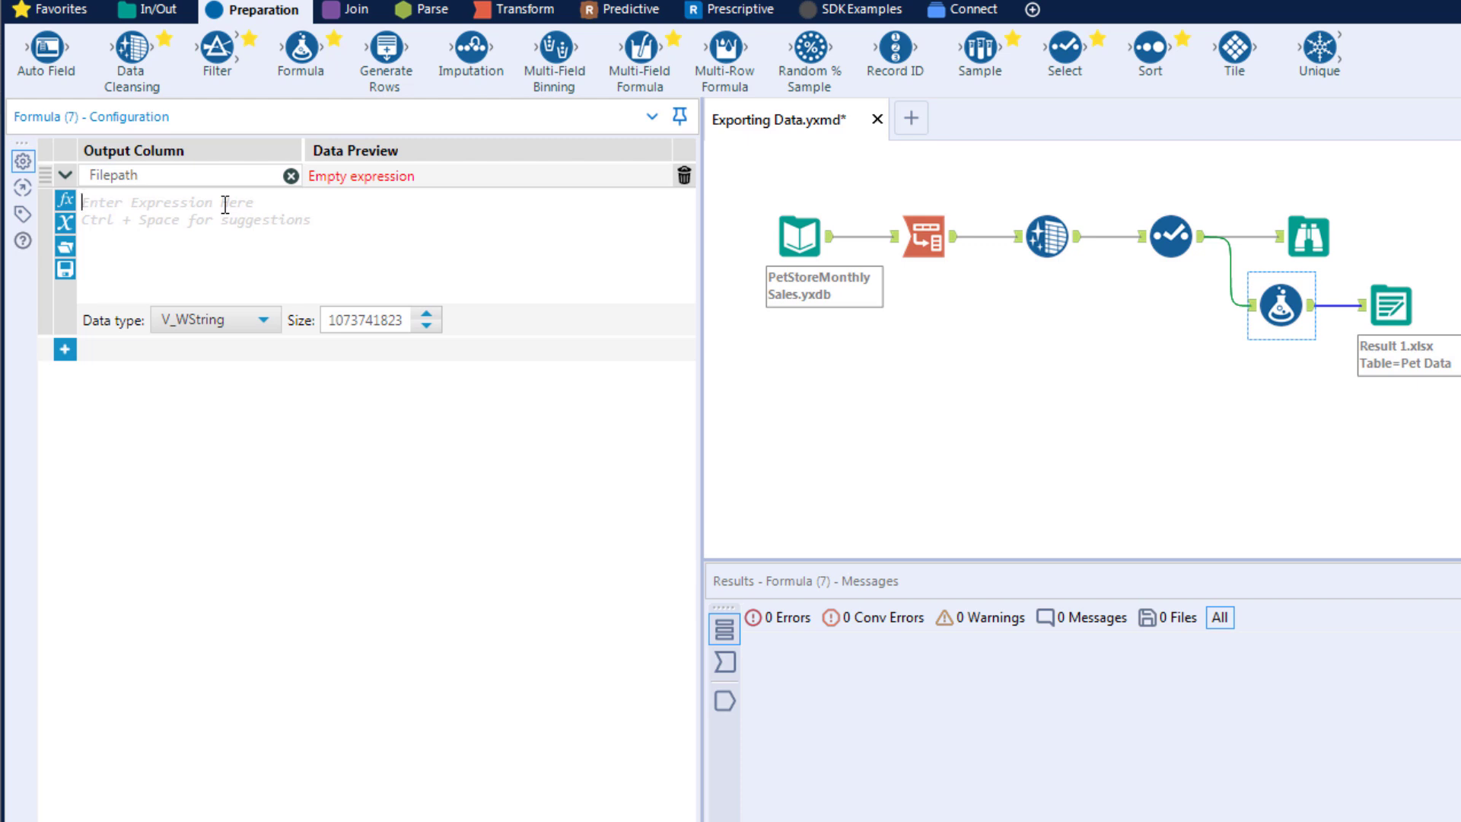
text(")
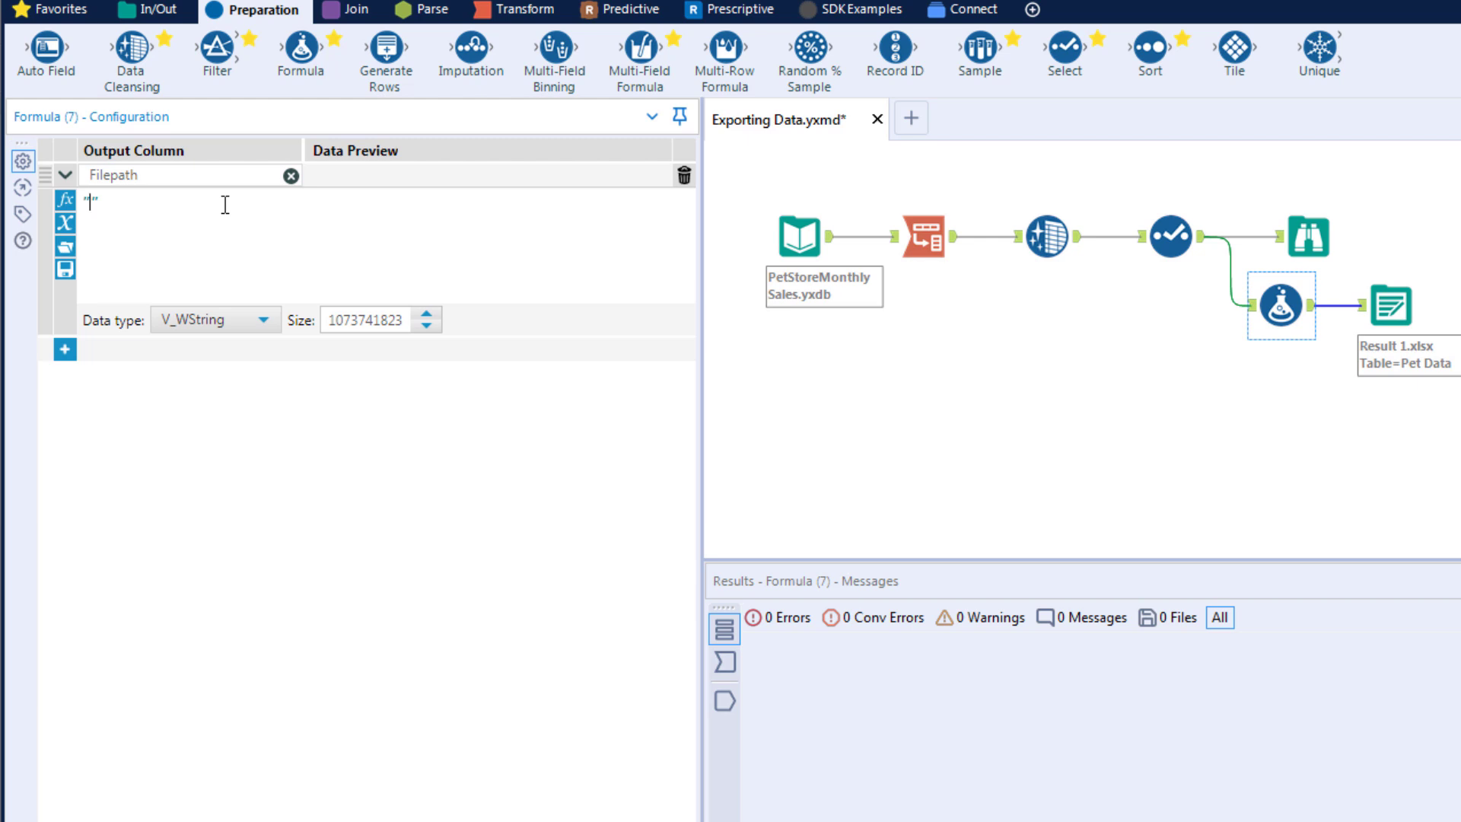
text(C:)
text(\)
text(Users\)
text(tayldea)
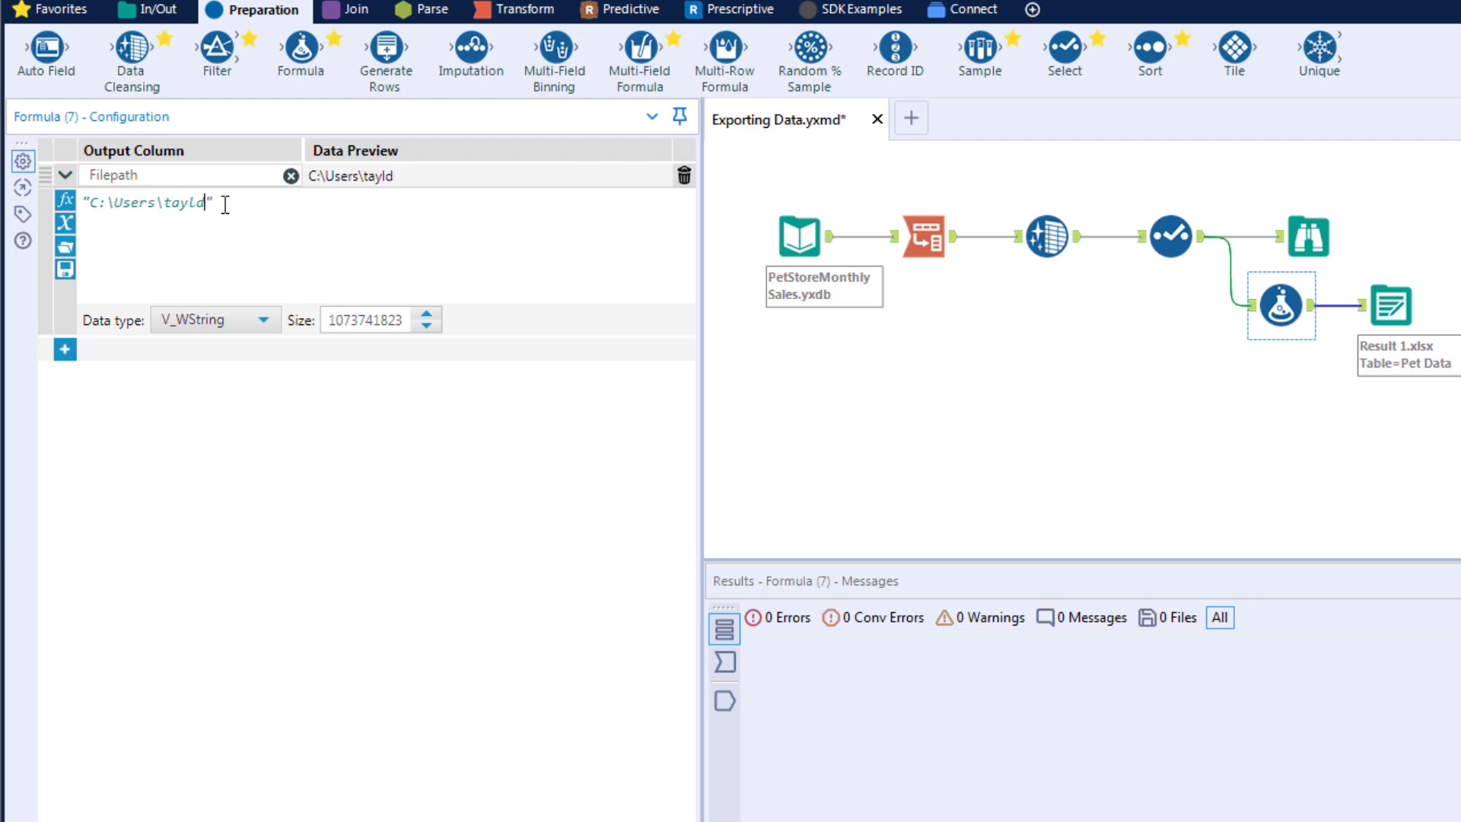
text(\Alteryx\Excel Outputs\)
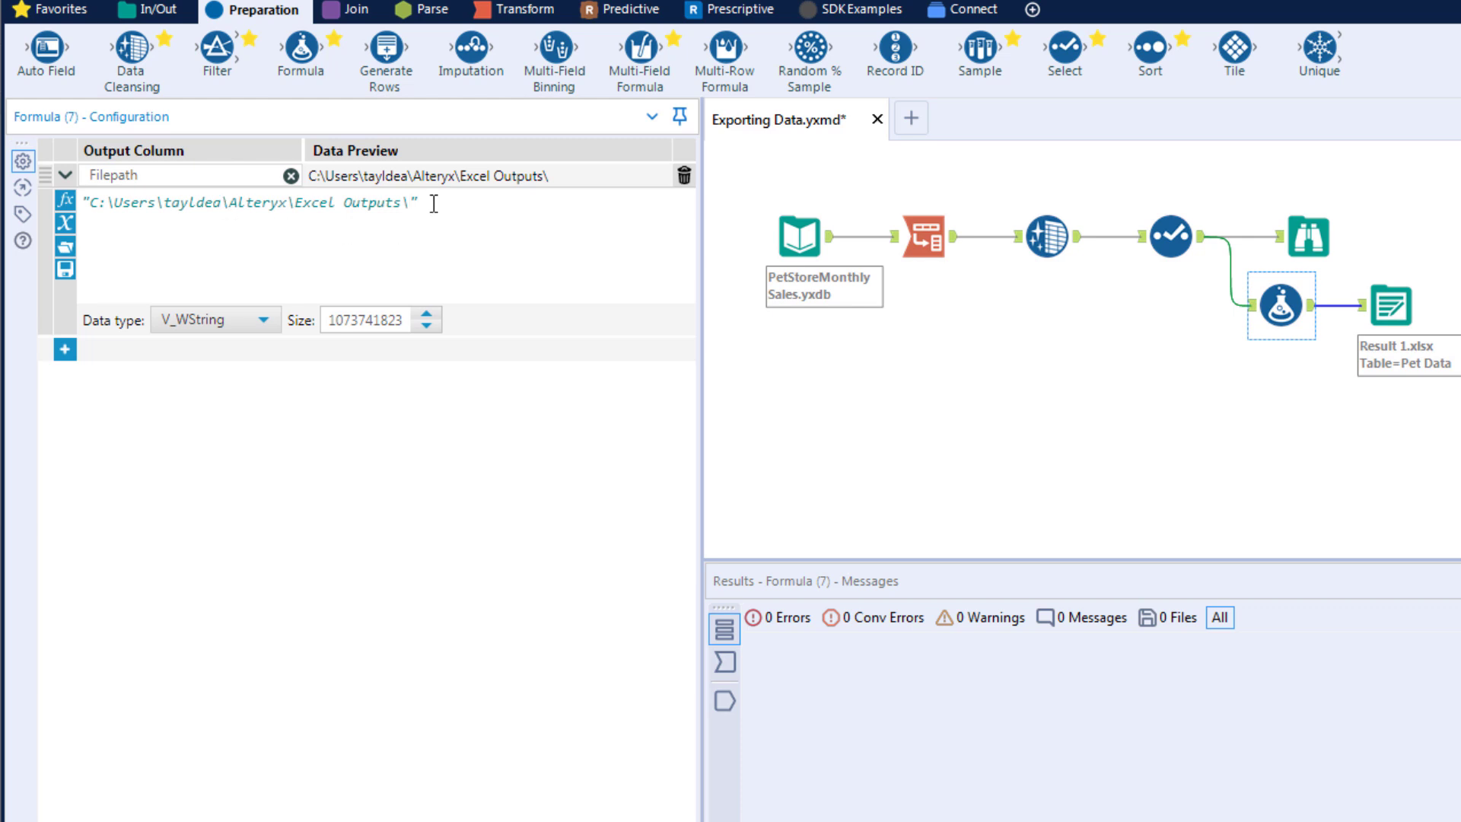
Append +[CITY]+".xlsx" to the Filepath expression and set the column size to 200.
text(+)
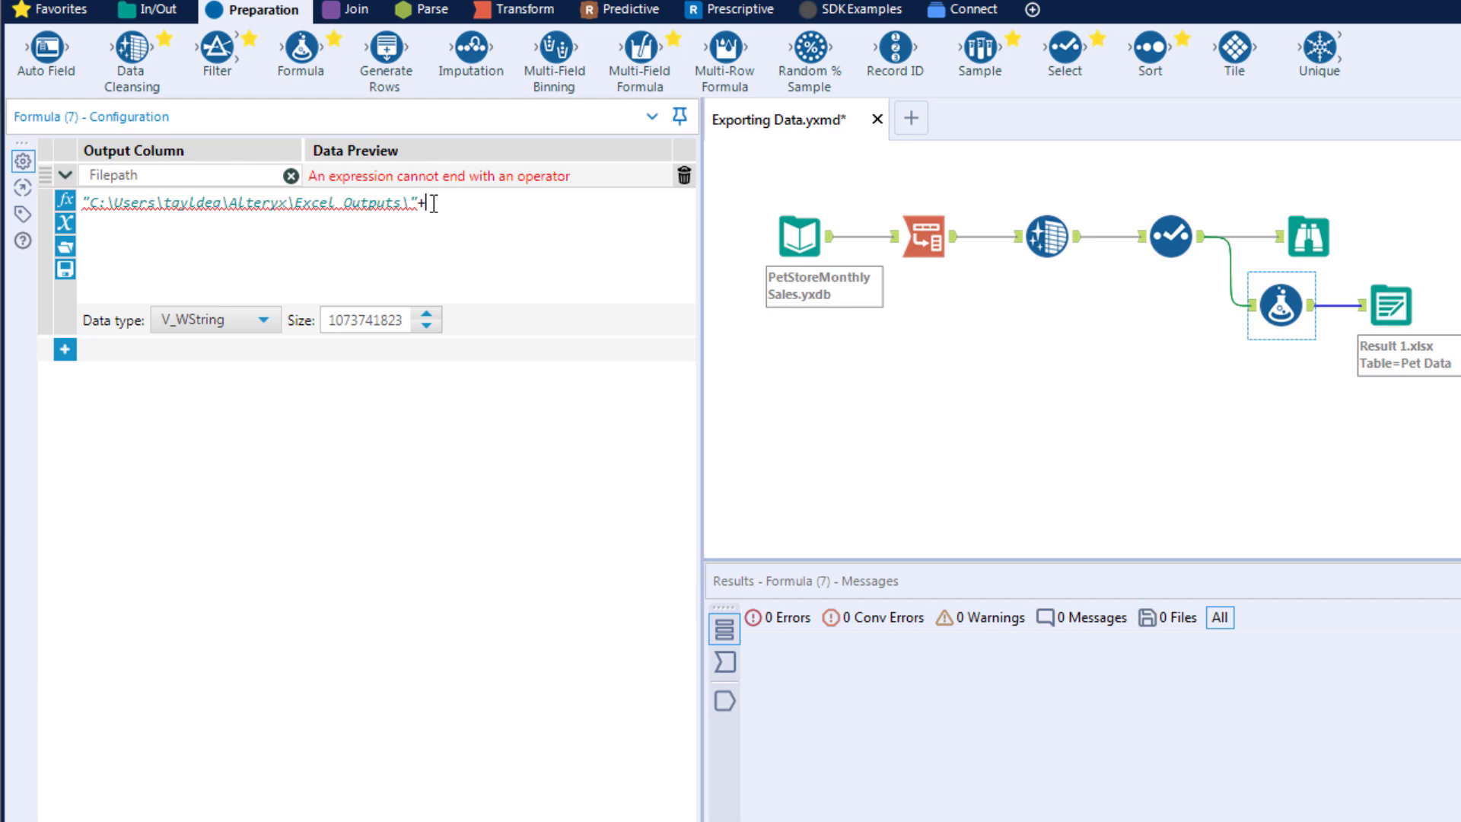
text([CI)
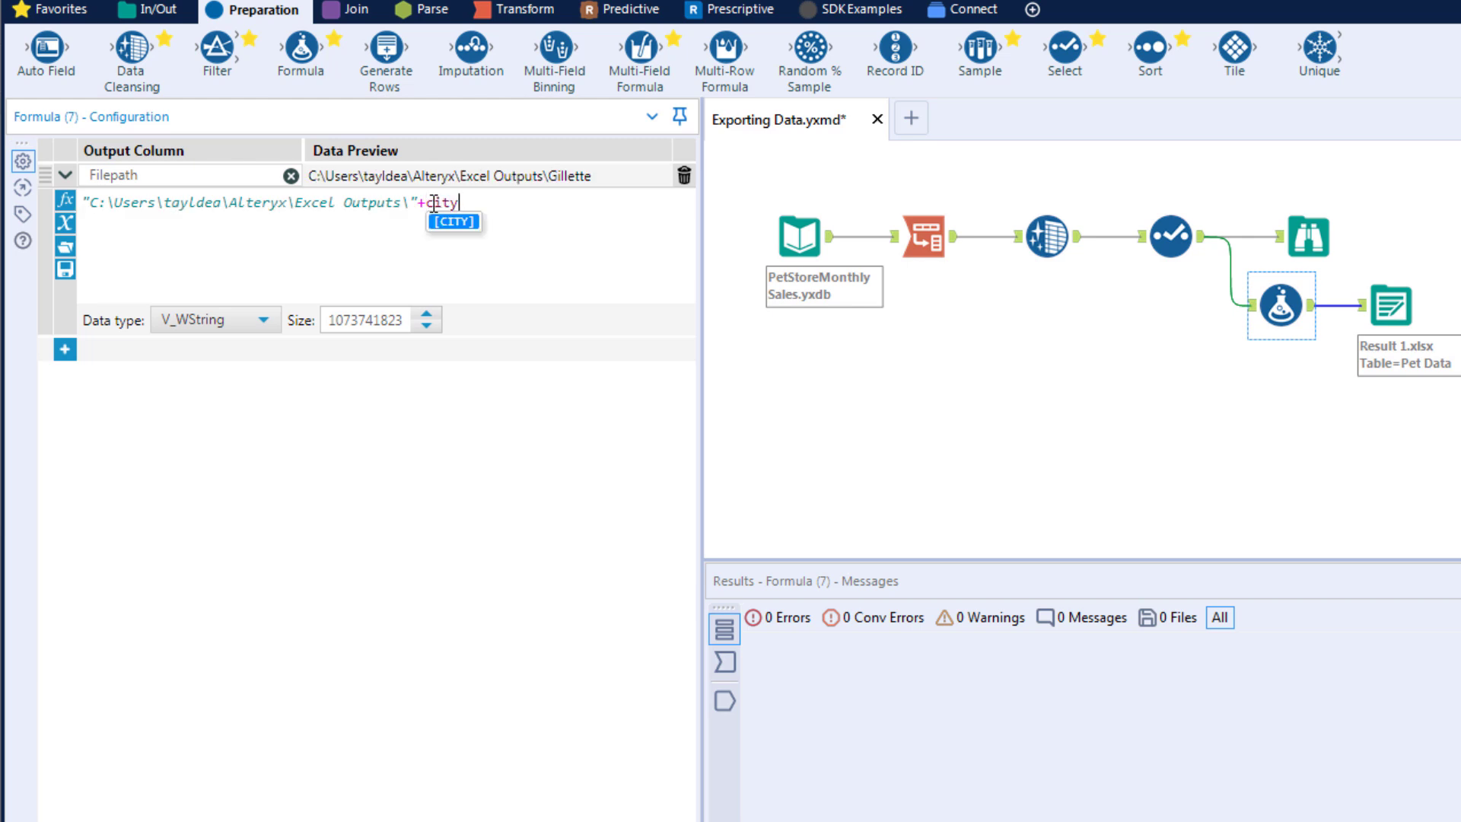
click(447, 230)
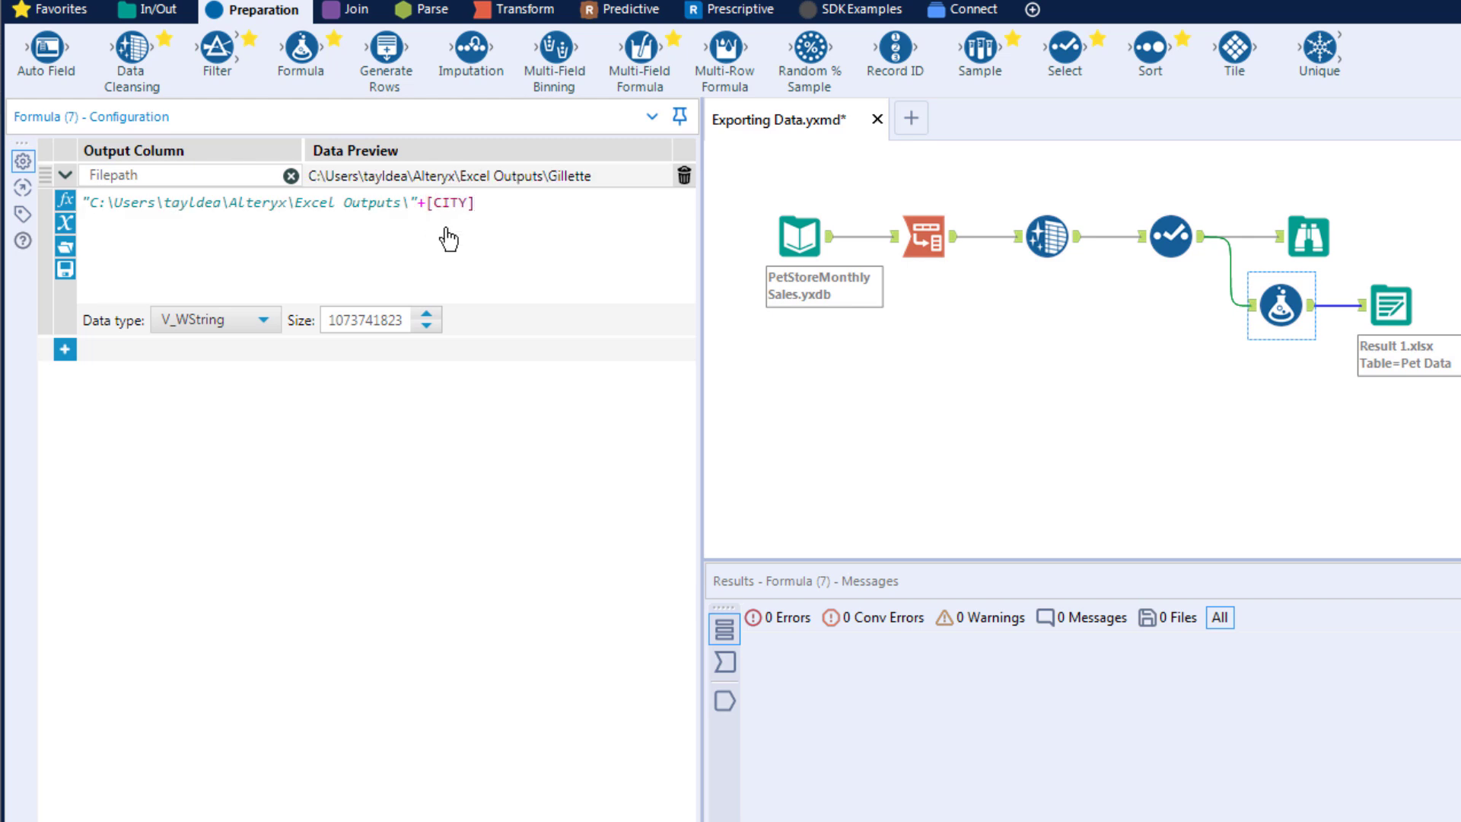
text(+)
text(".")
key(Left)
text(.xlsx)
drag(325, 320, 423, 322)
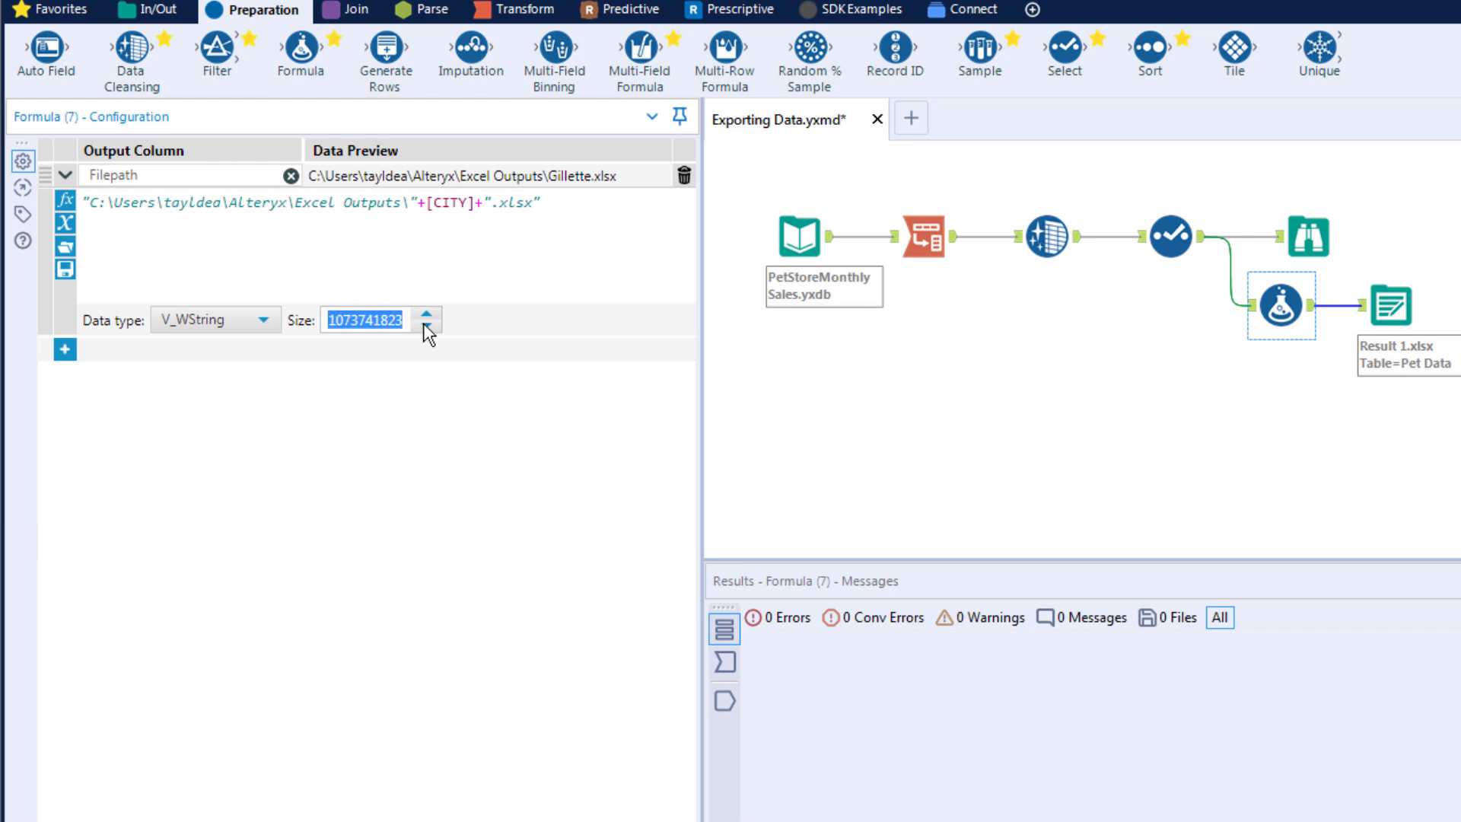
text(200)
Extend the Filepath expression with a pipe after .xlsx inside the quotes, followed by +[CITY] for the sheet name.
click(556, 204)
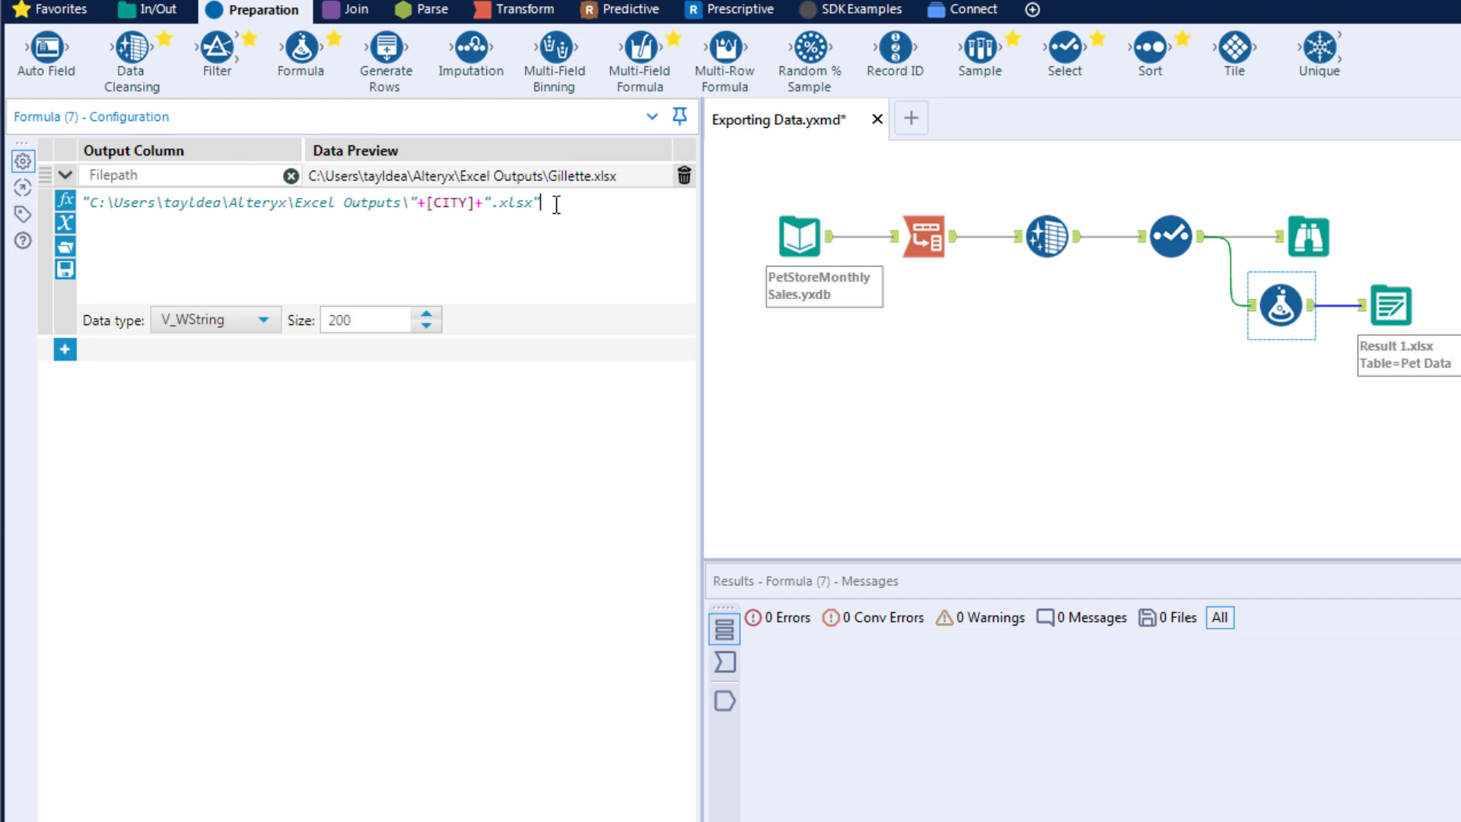
key(Left)
text(|)
click(556, 206)
text(+city)
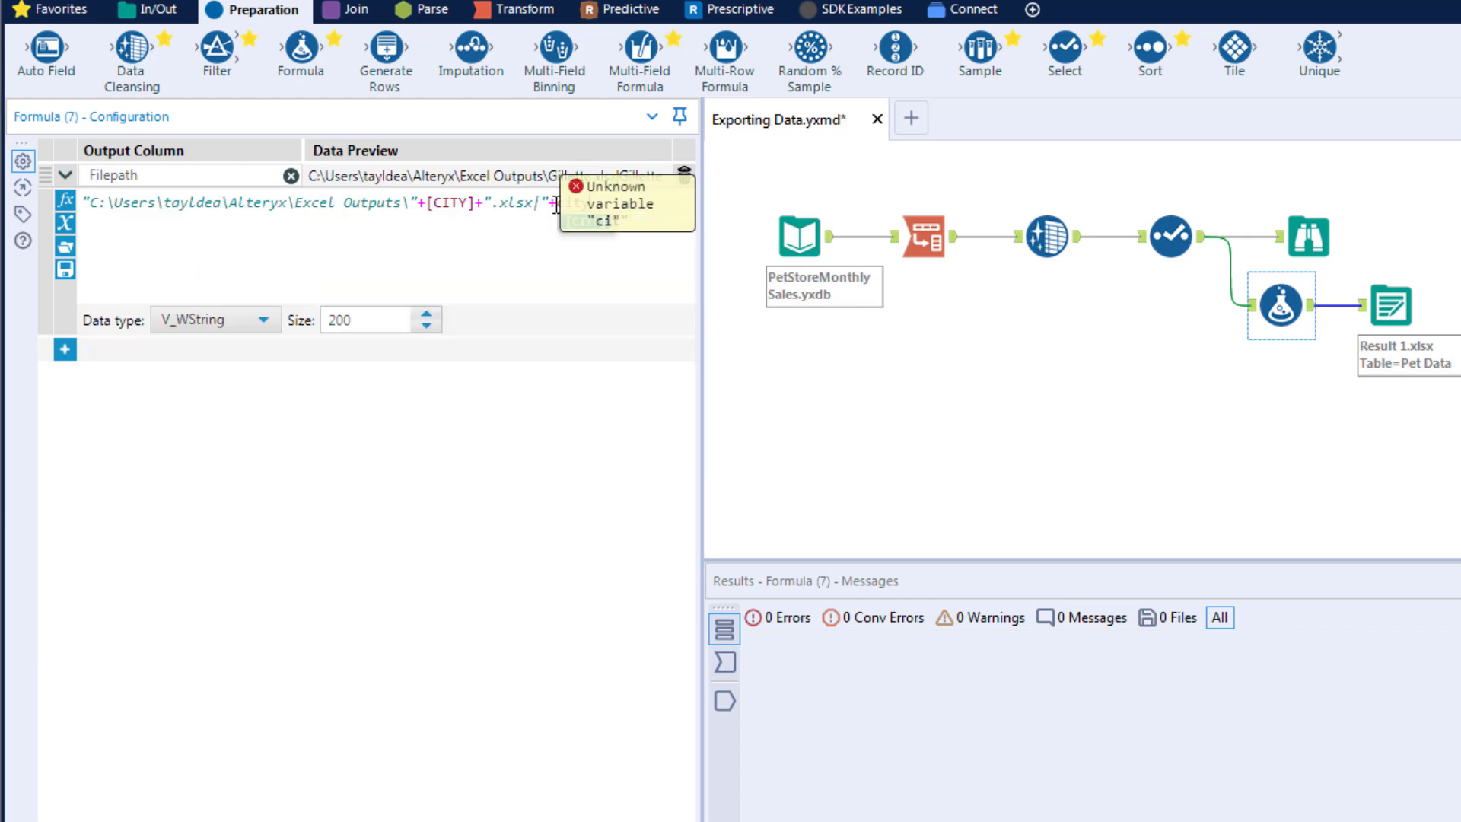
click(587, 221)
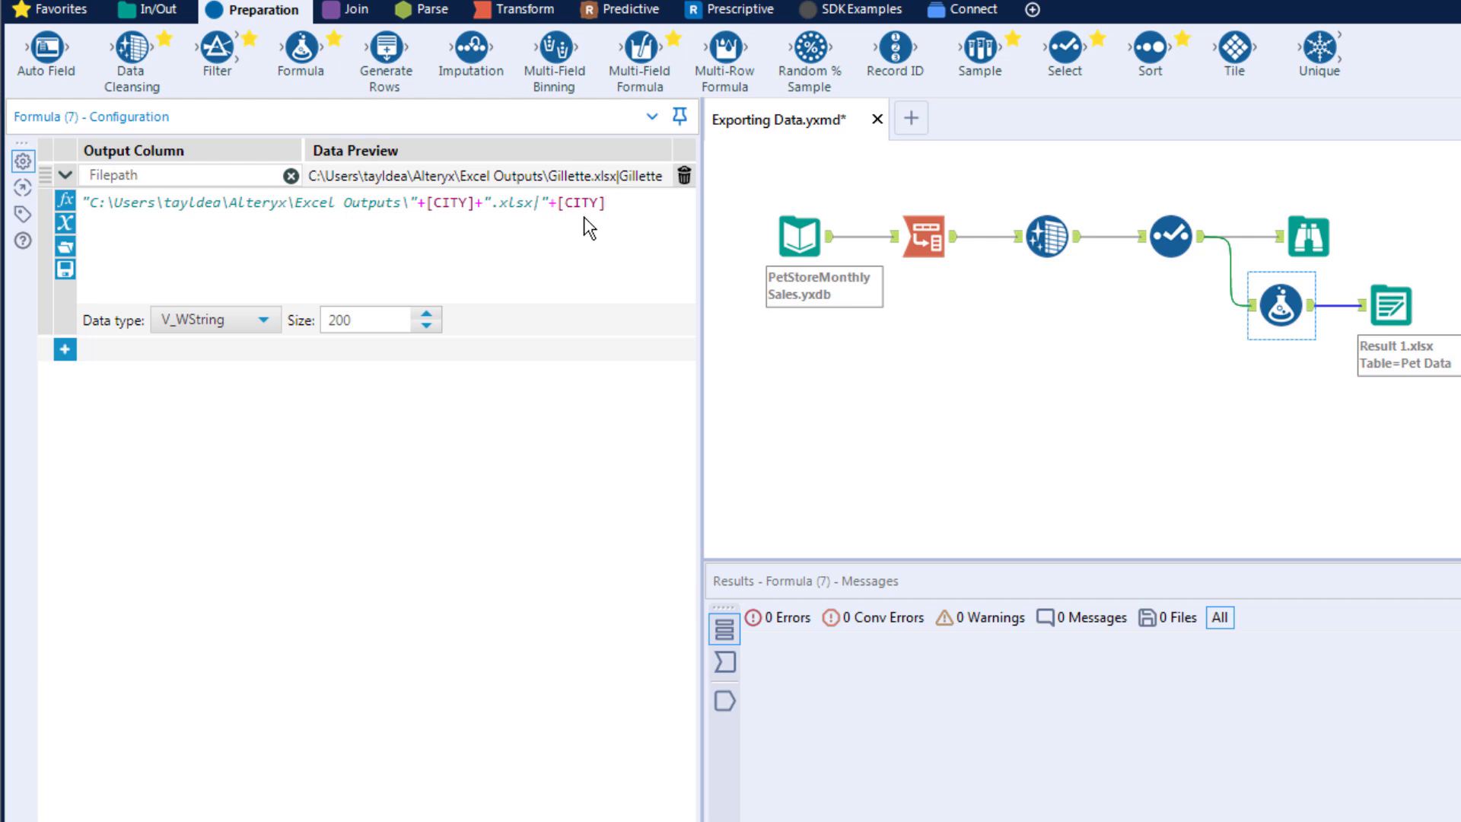
Set the Output Data tool to take the file/table name from a field, using the Change Entire File Path option.
click(1396, 307)
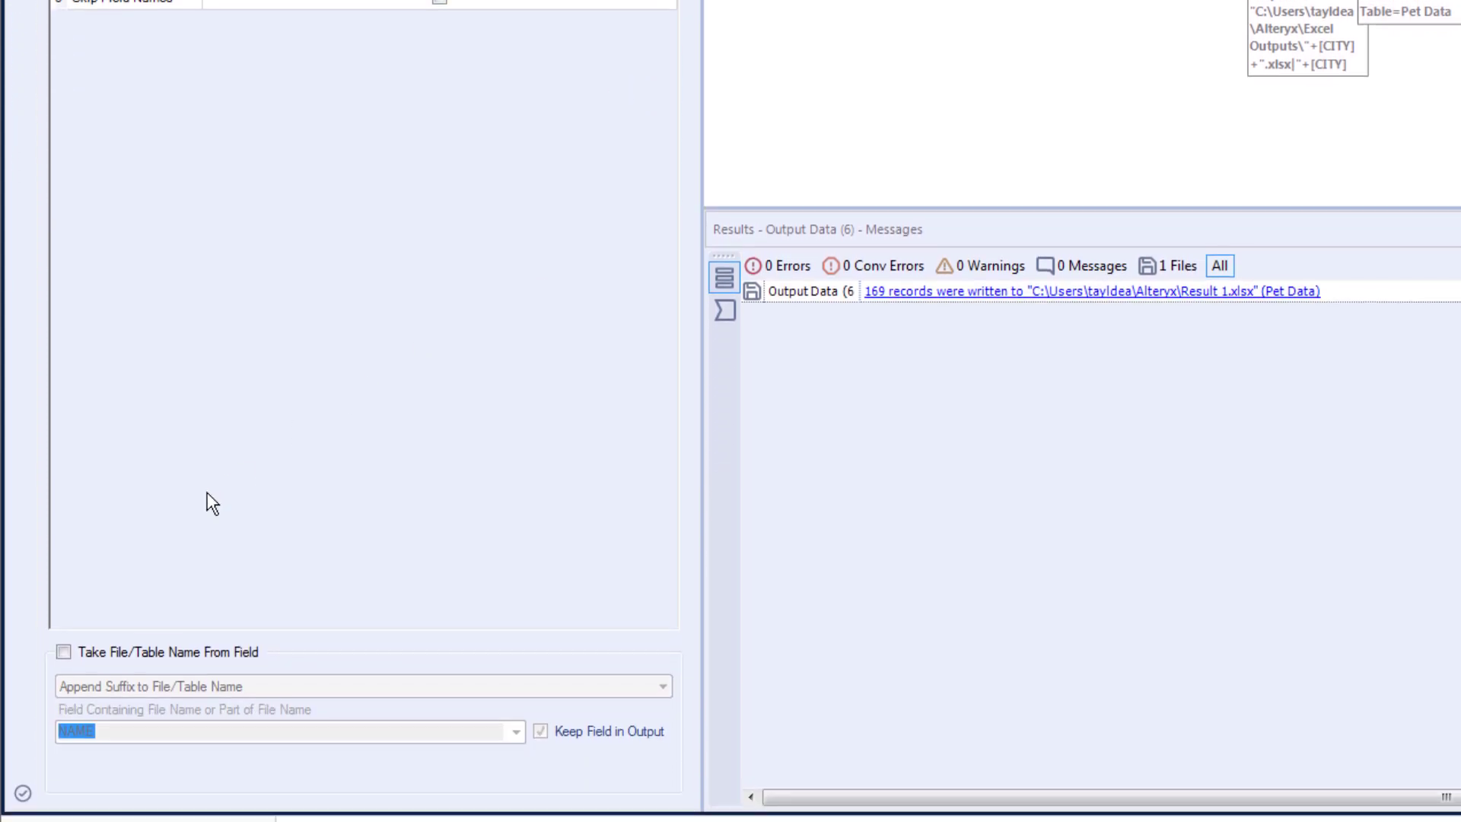
click(64, 652)
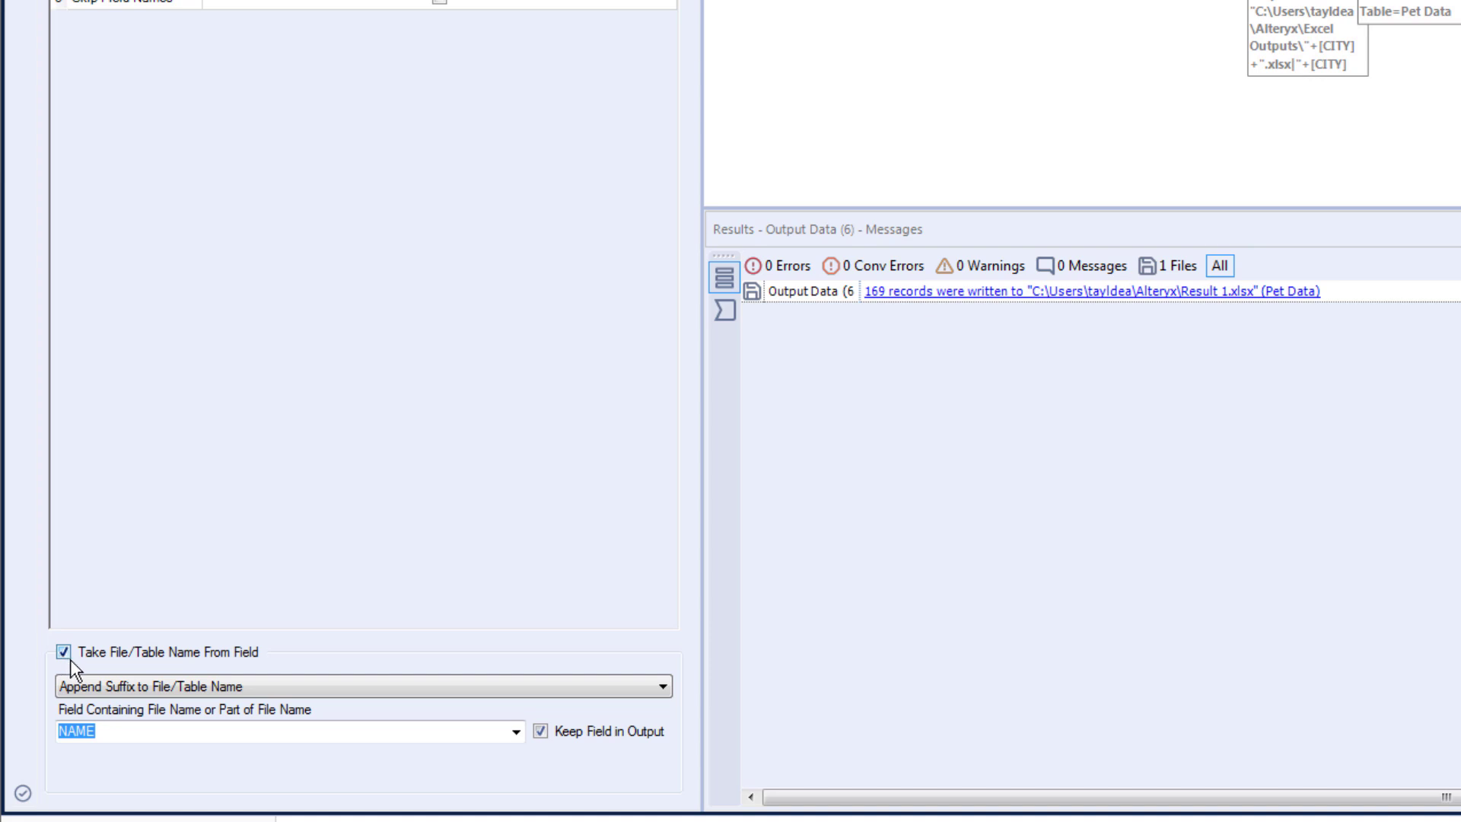
click(284, 685)
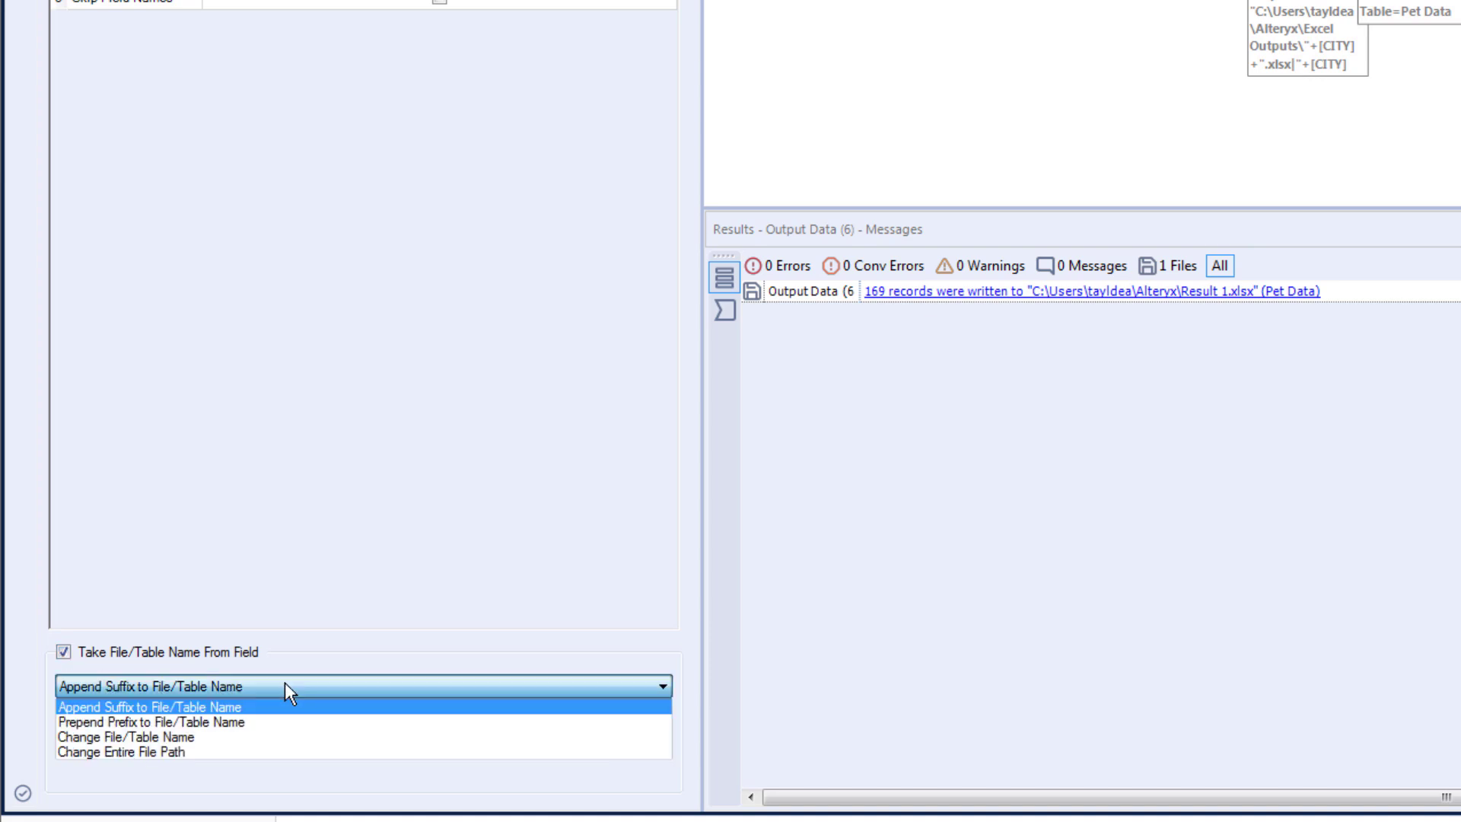
click(267, 751)
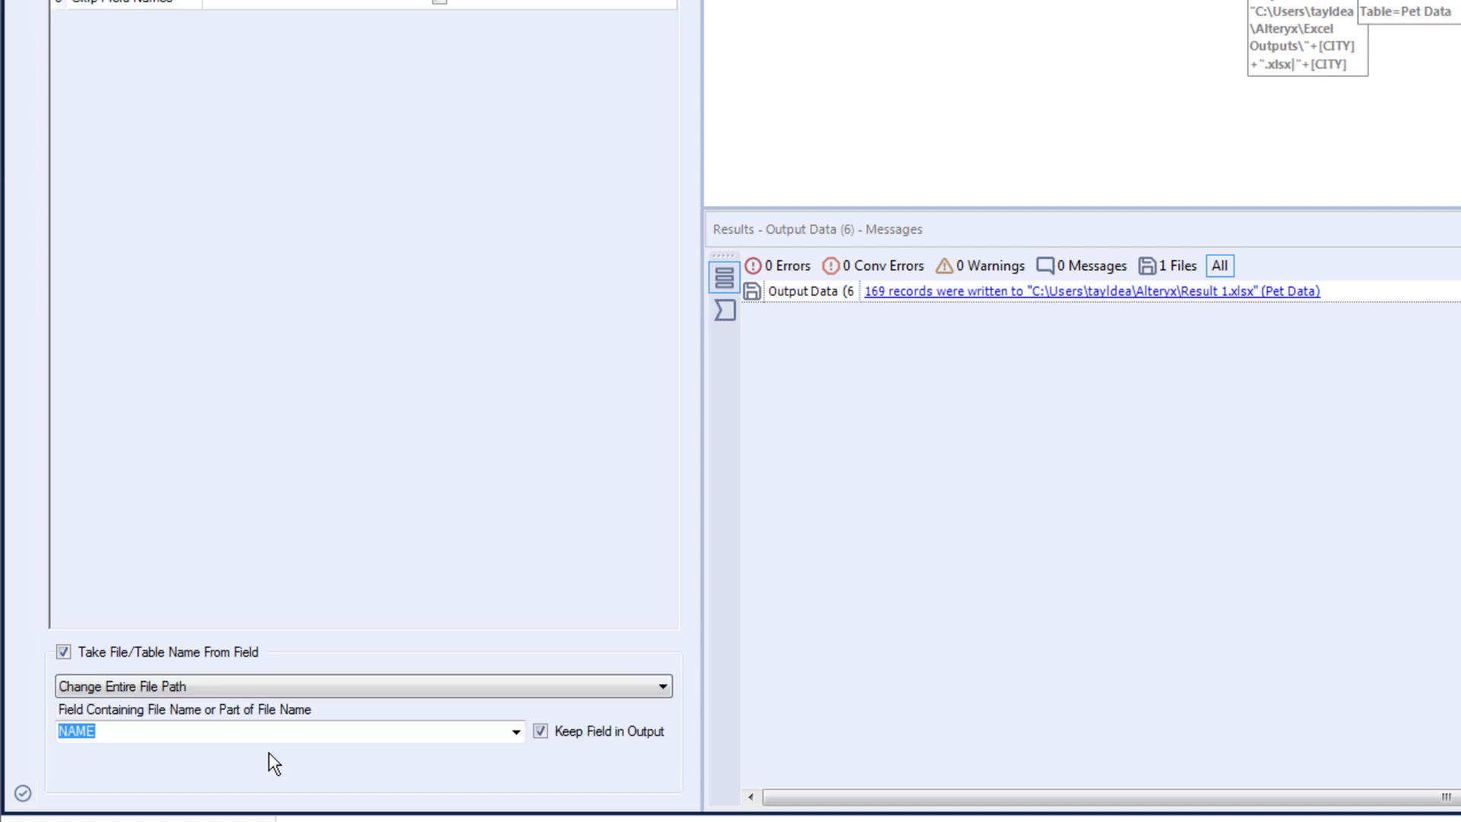
Choose Filepath as the field containing the file name, exclude it from the output, and run the workflow.
click(515, 731)
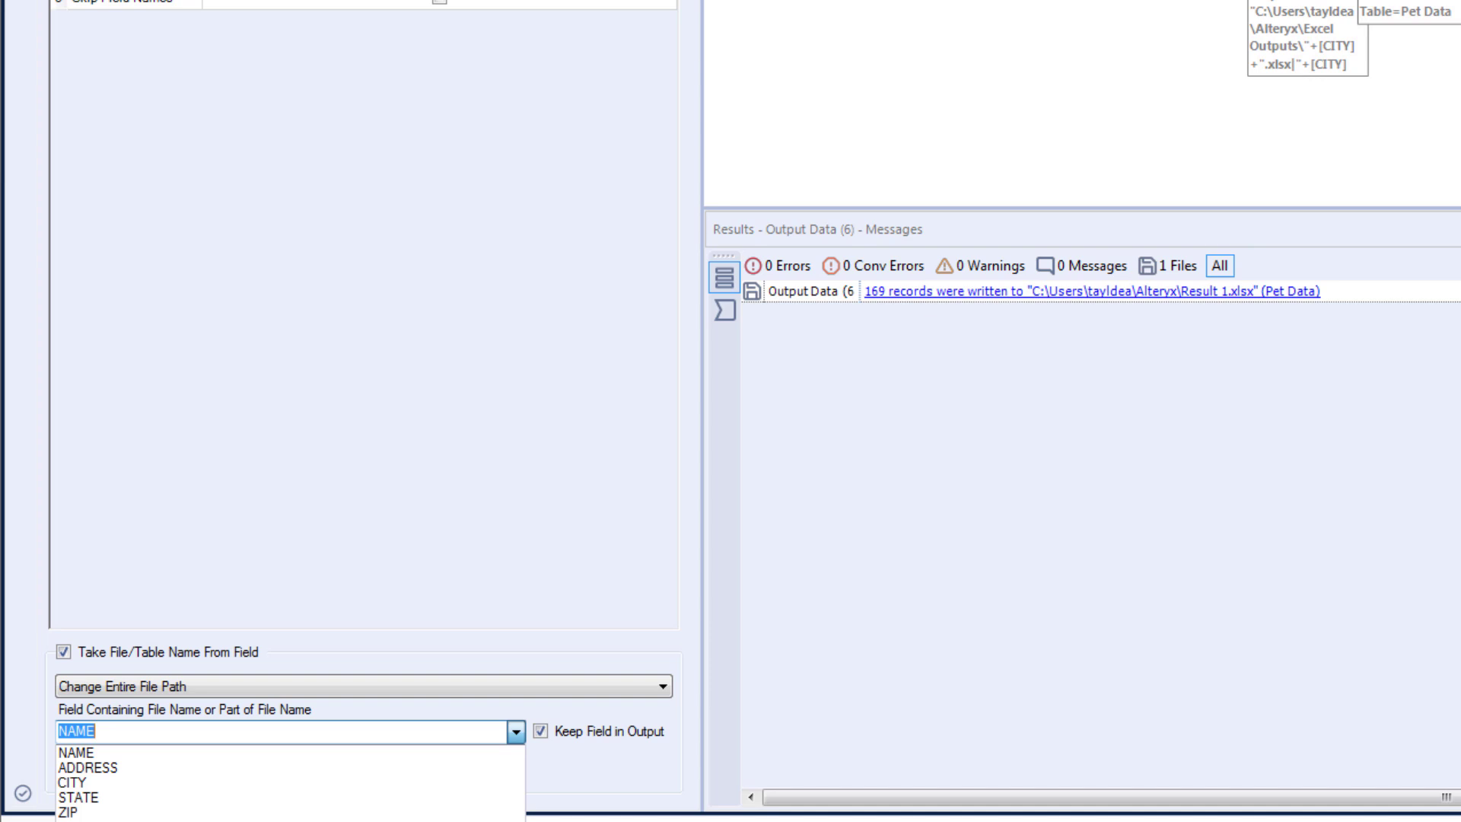
click(76, 820)
click(343, 731)
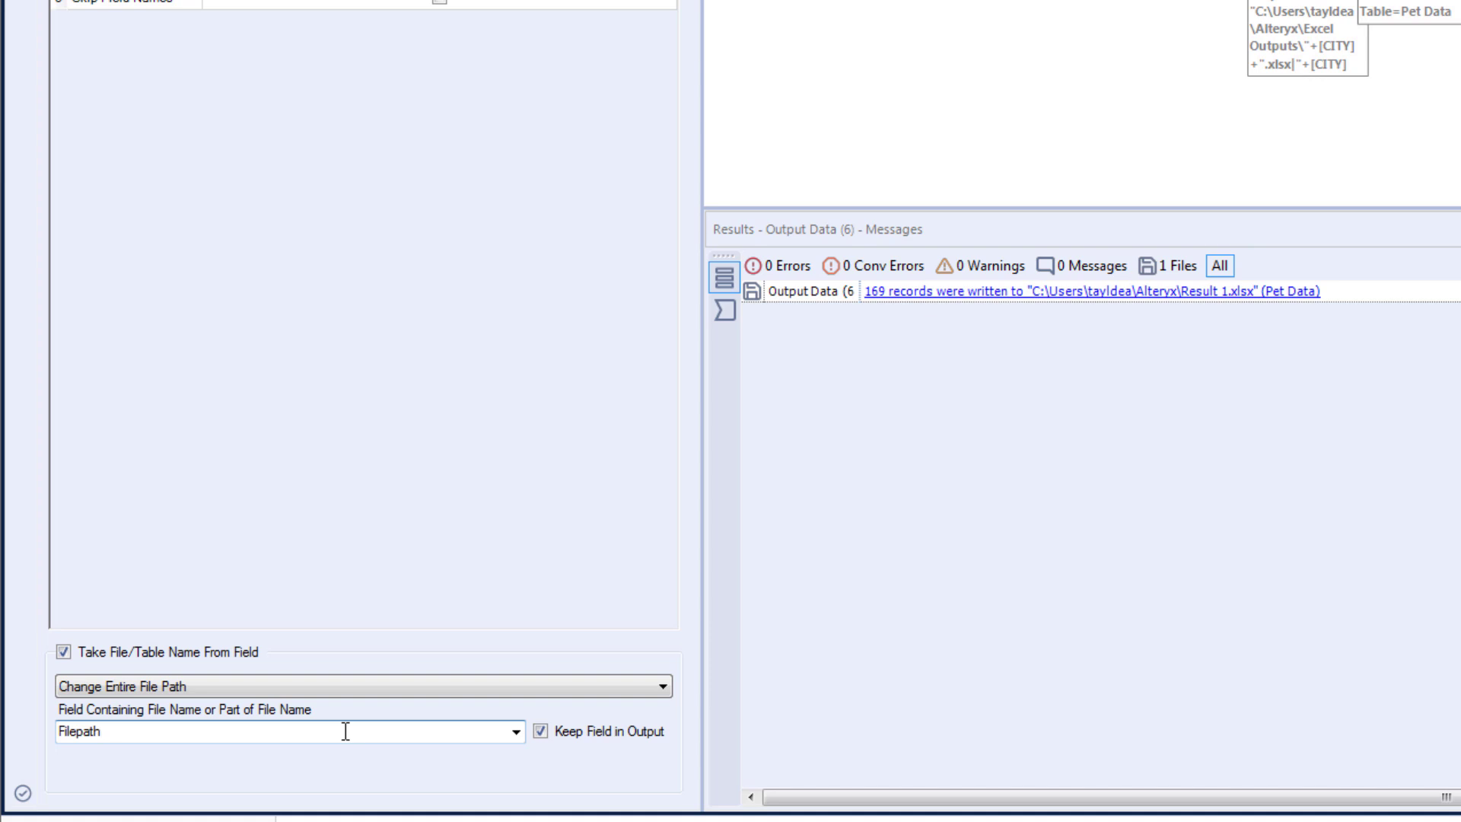
click(541, 732)
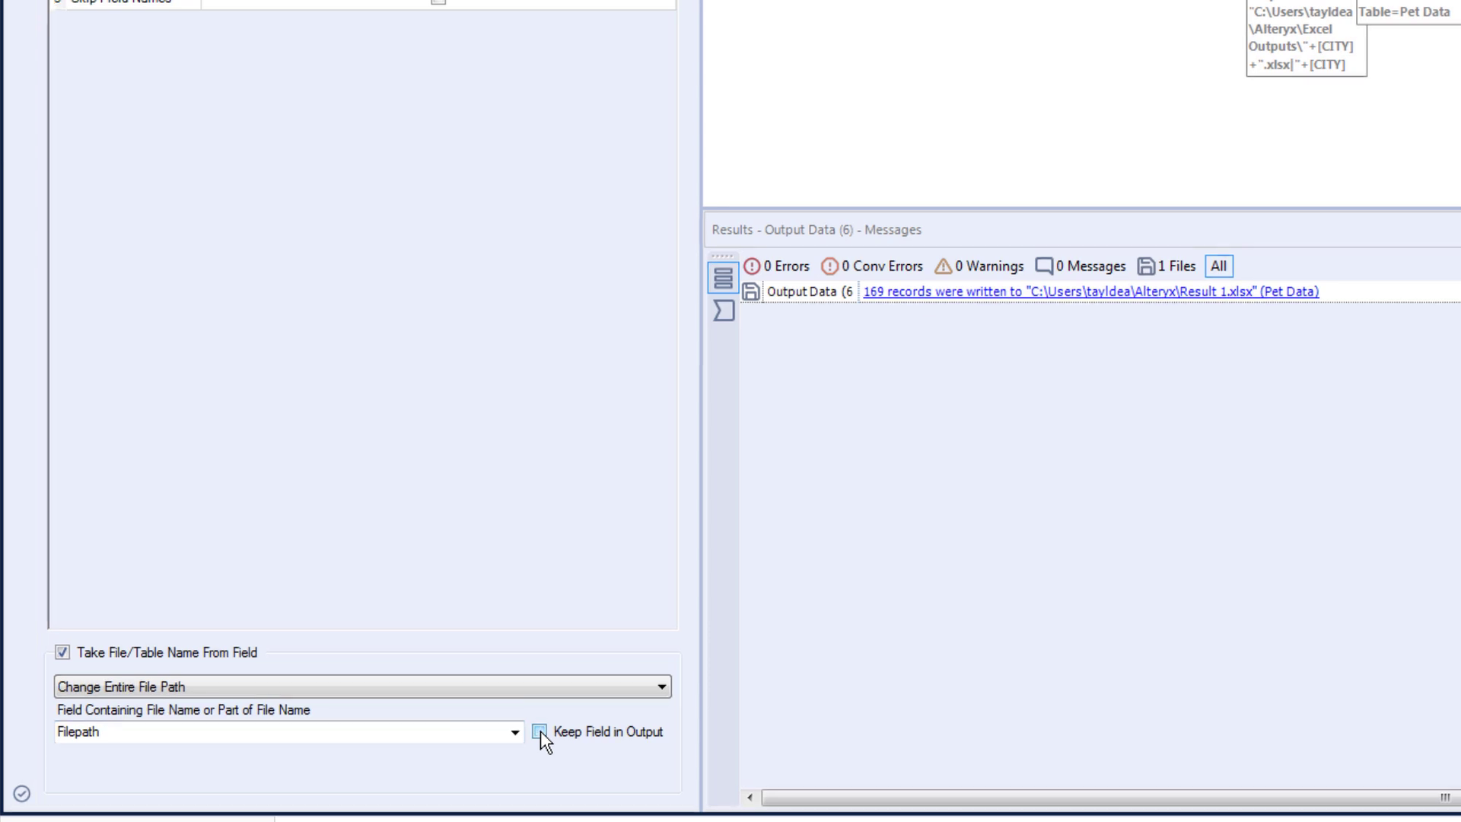
key(ctrl+r)
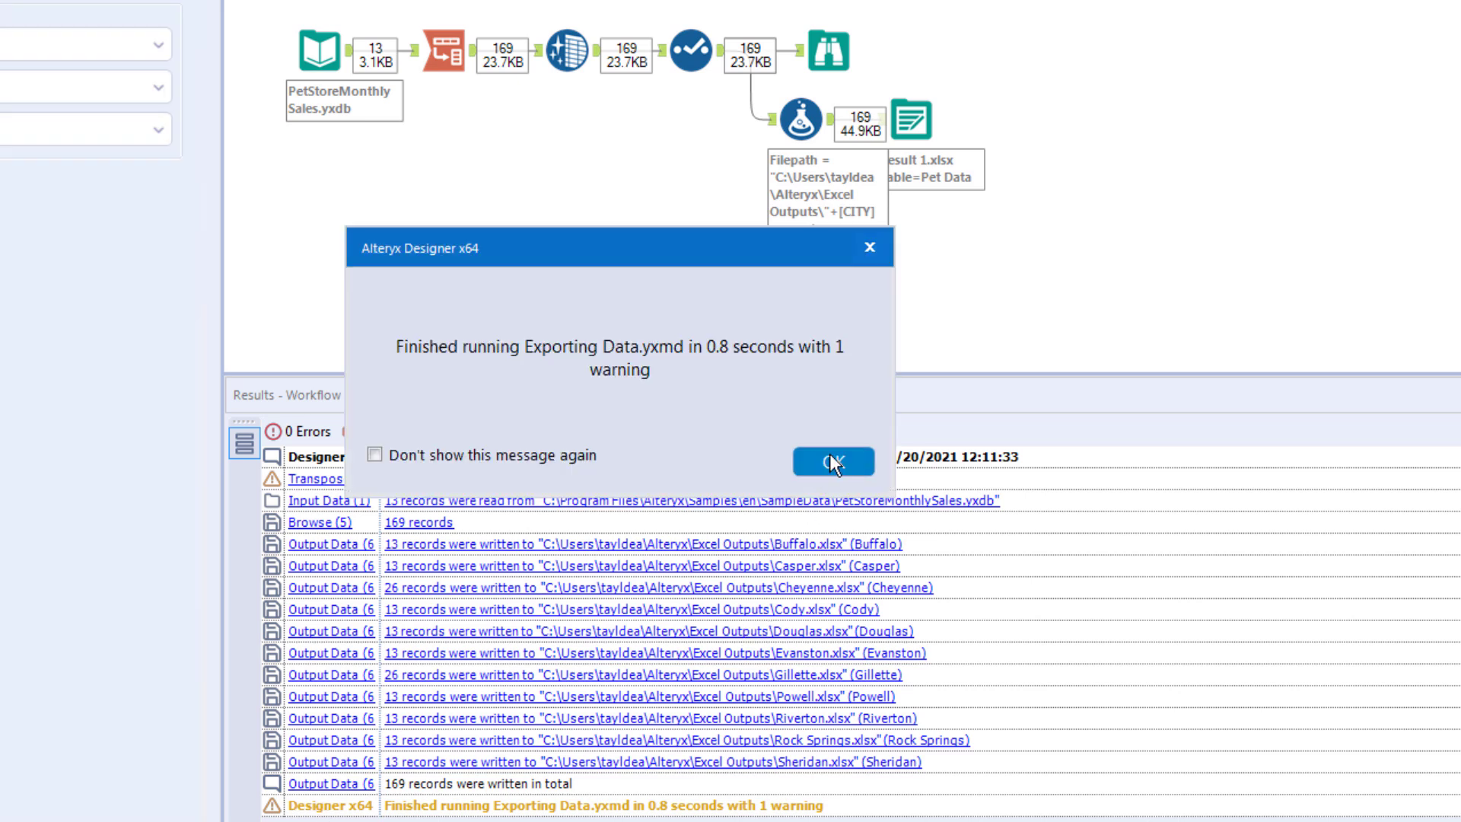
click(831, 461)
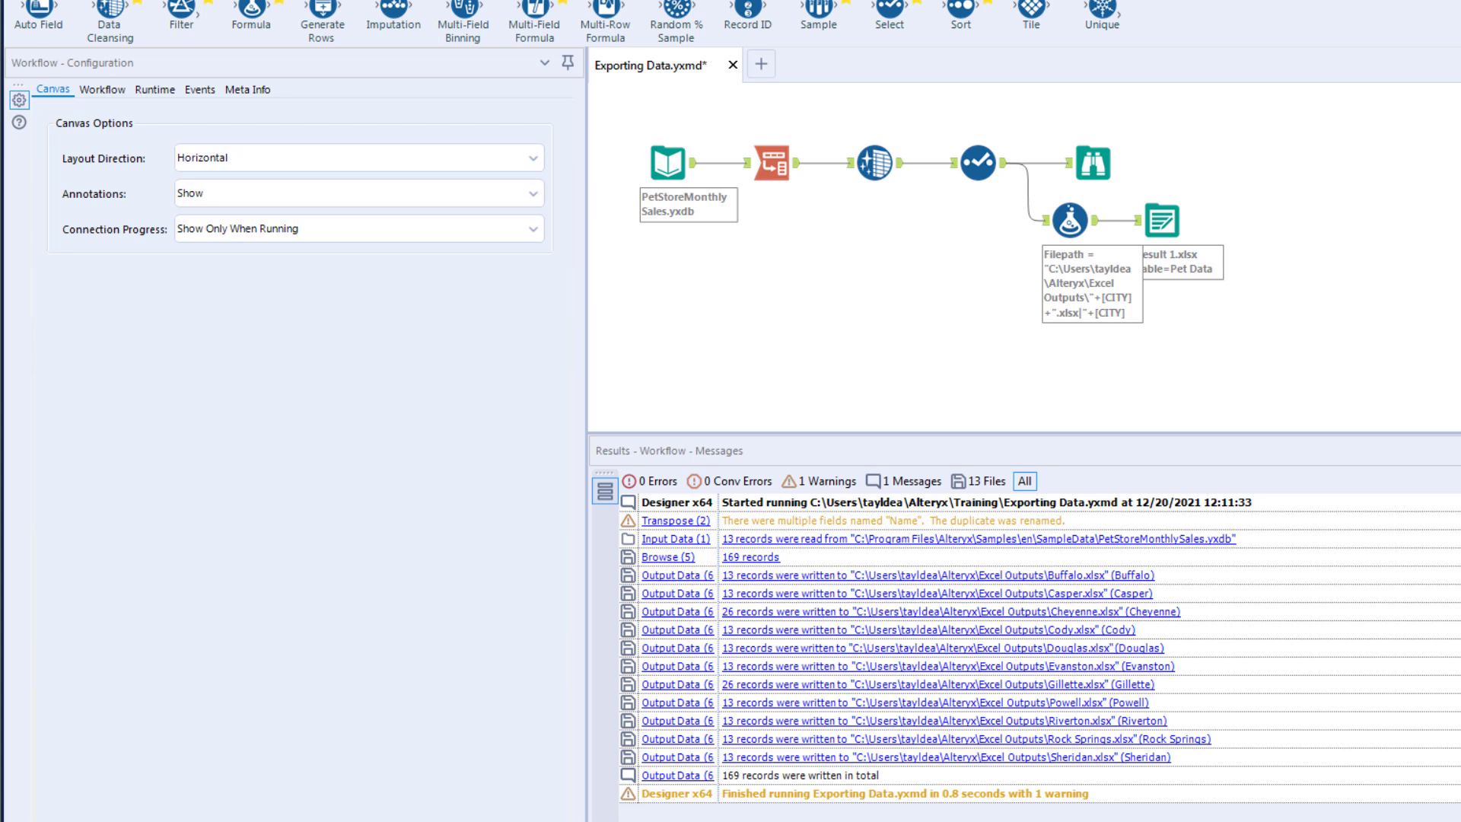
Switch to the file explorer, open the Buffalo workbook from the Excel Outputs folder, and check its CITY column.
key(alt+Tab)
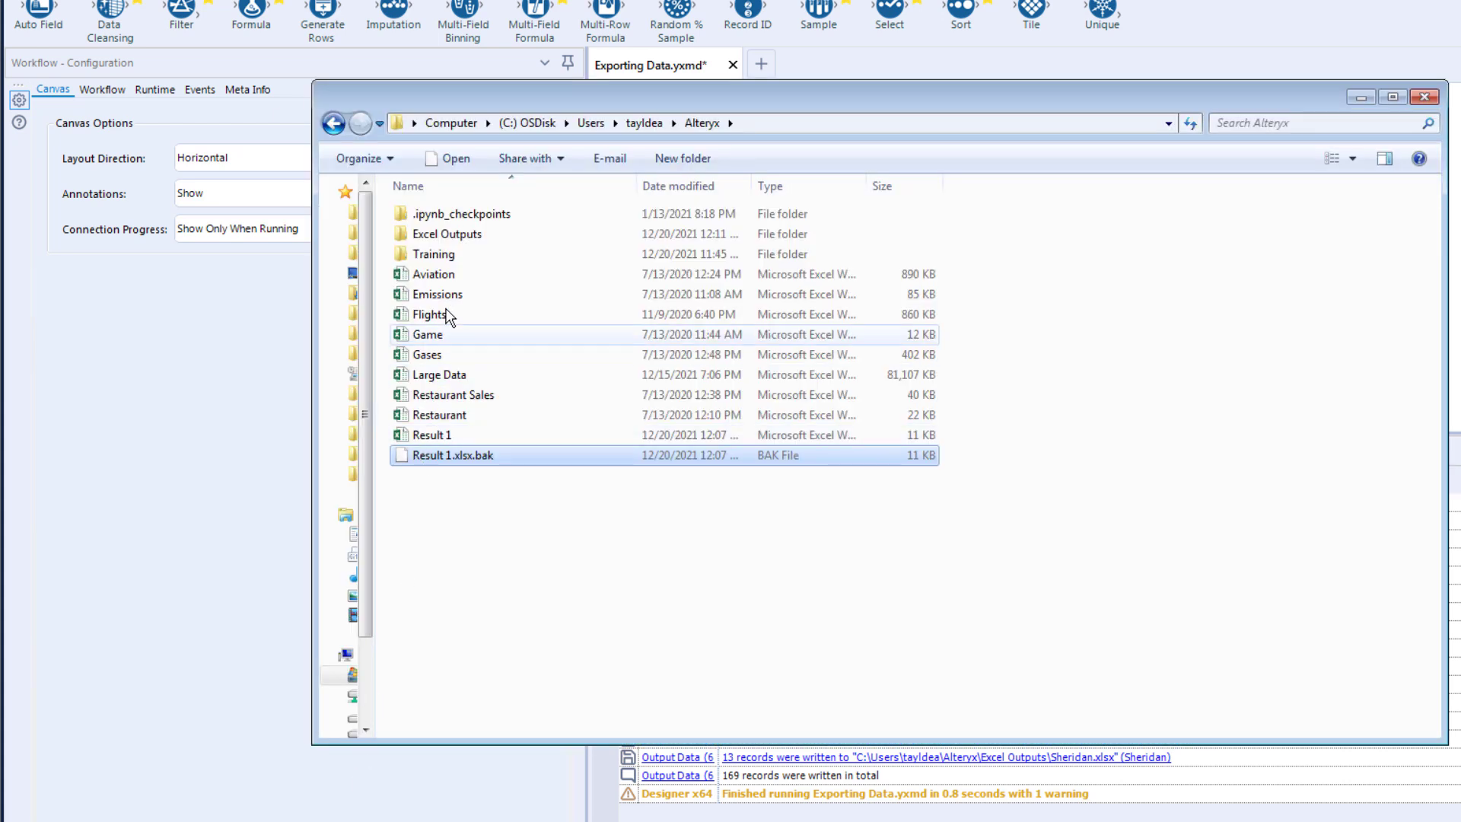
double_click(455, 232)
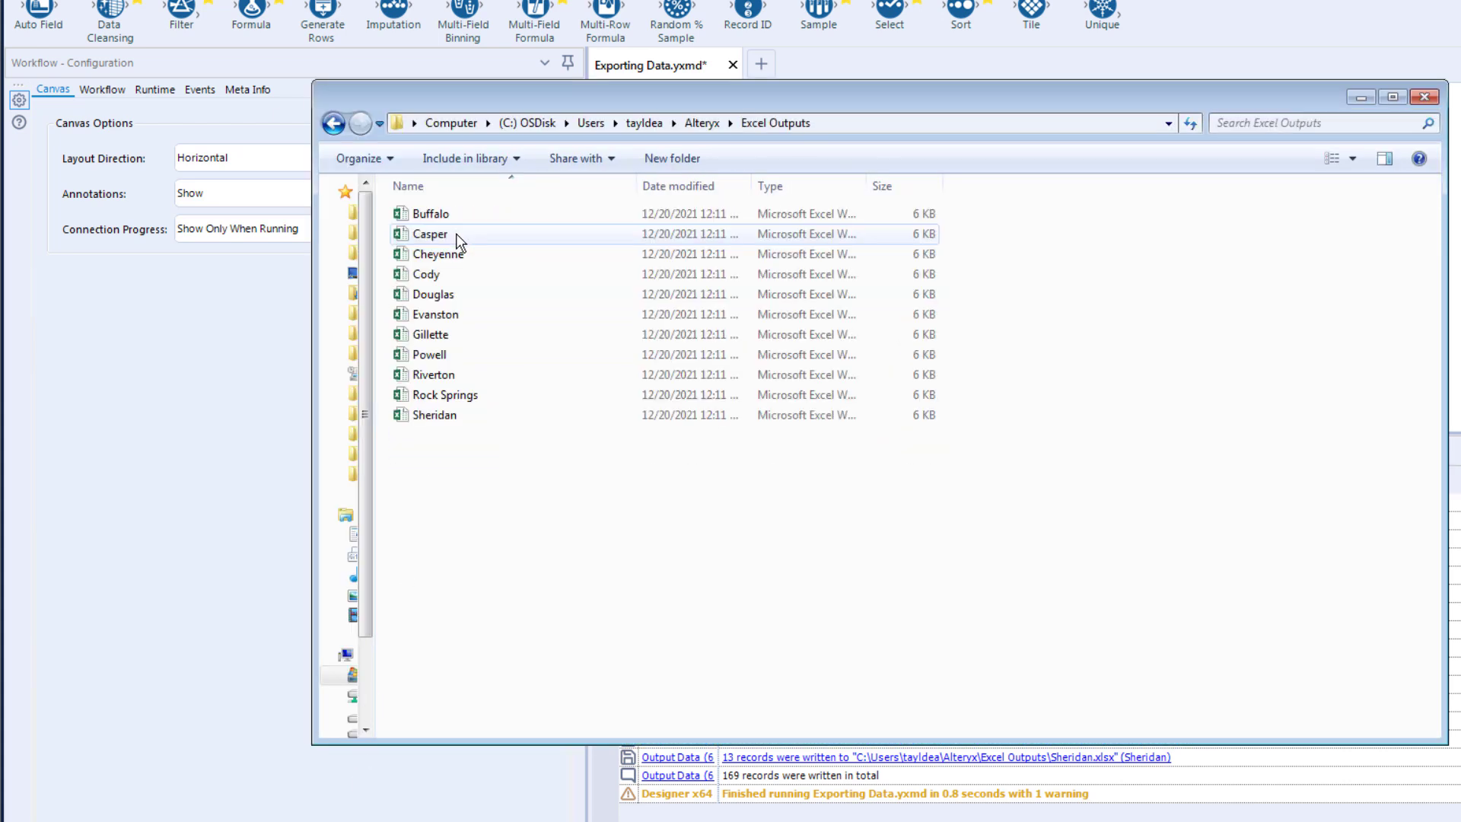
click(444, 216)
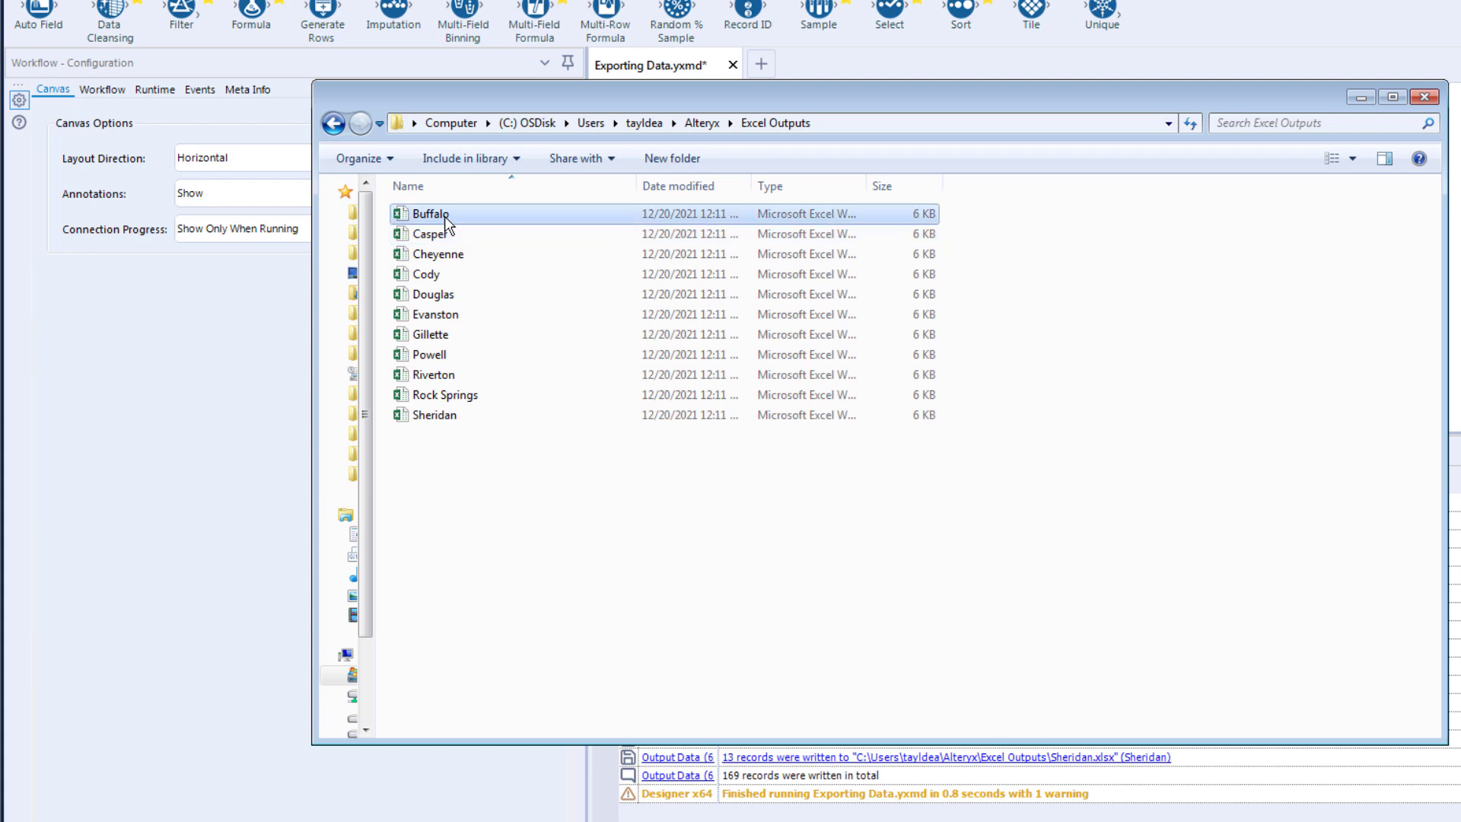
double_click(444, 216)
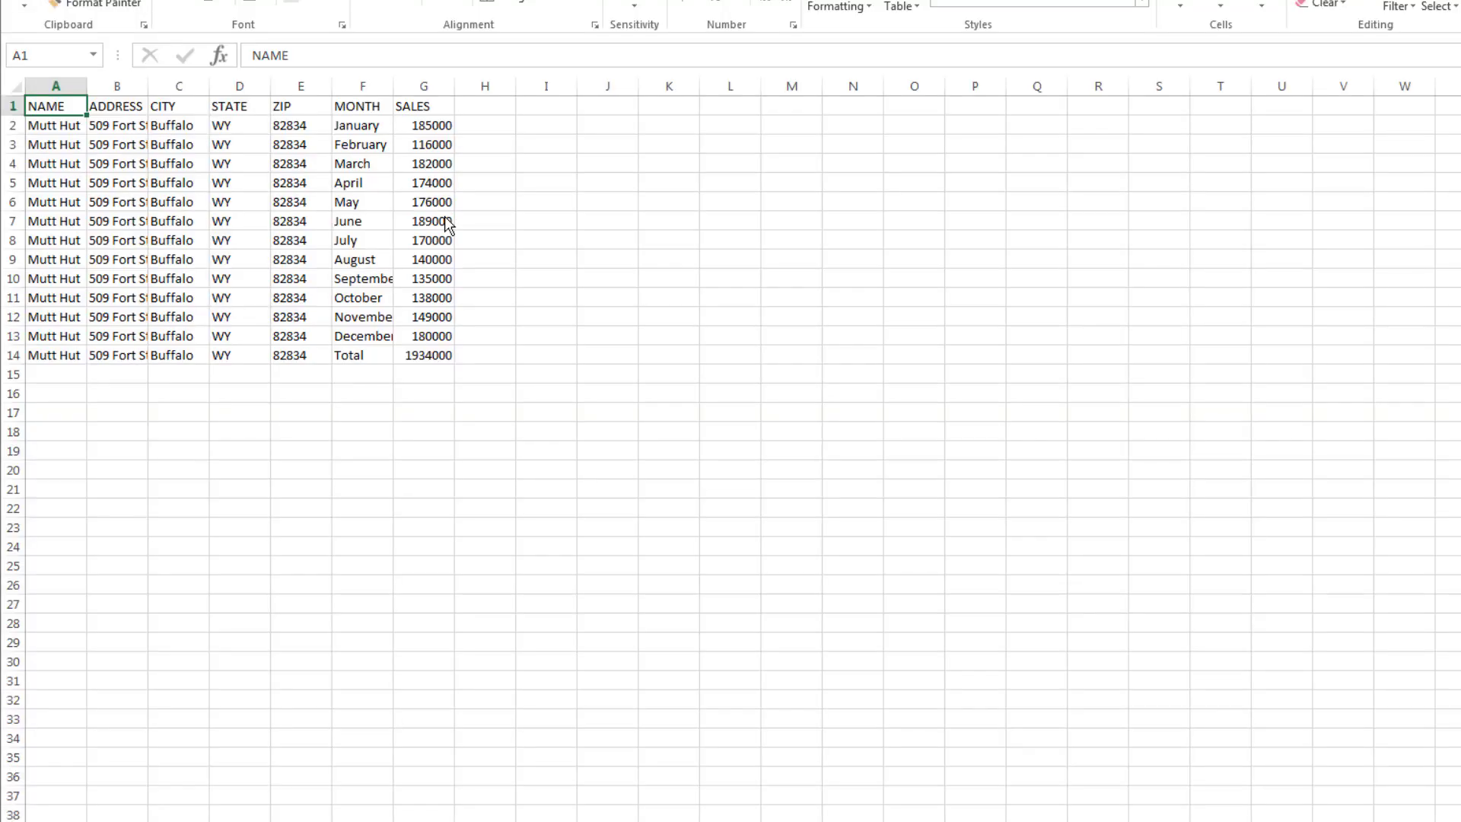
click(183, 110)
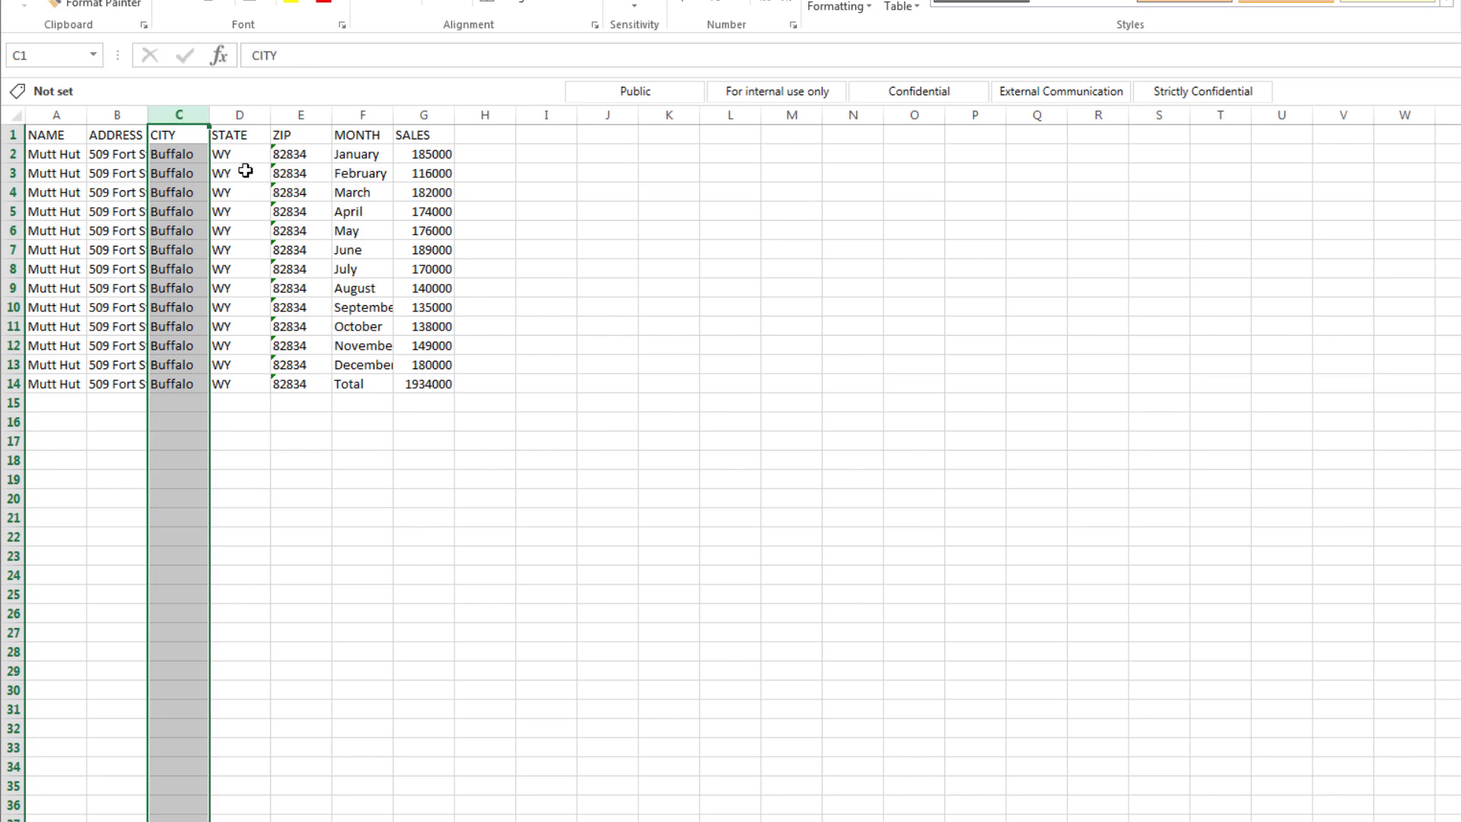
click(495, 384)
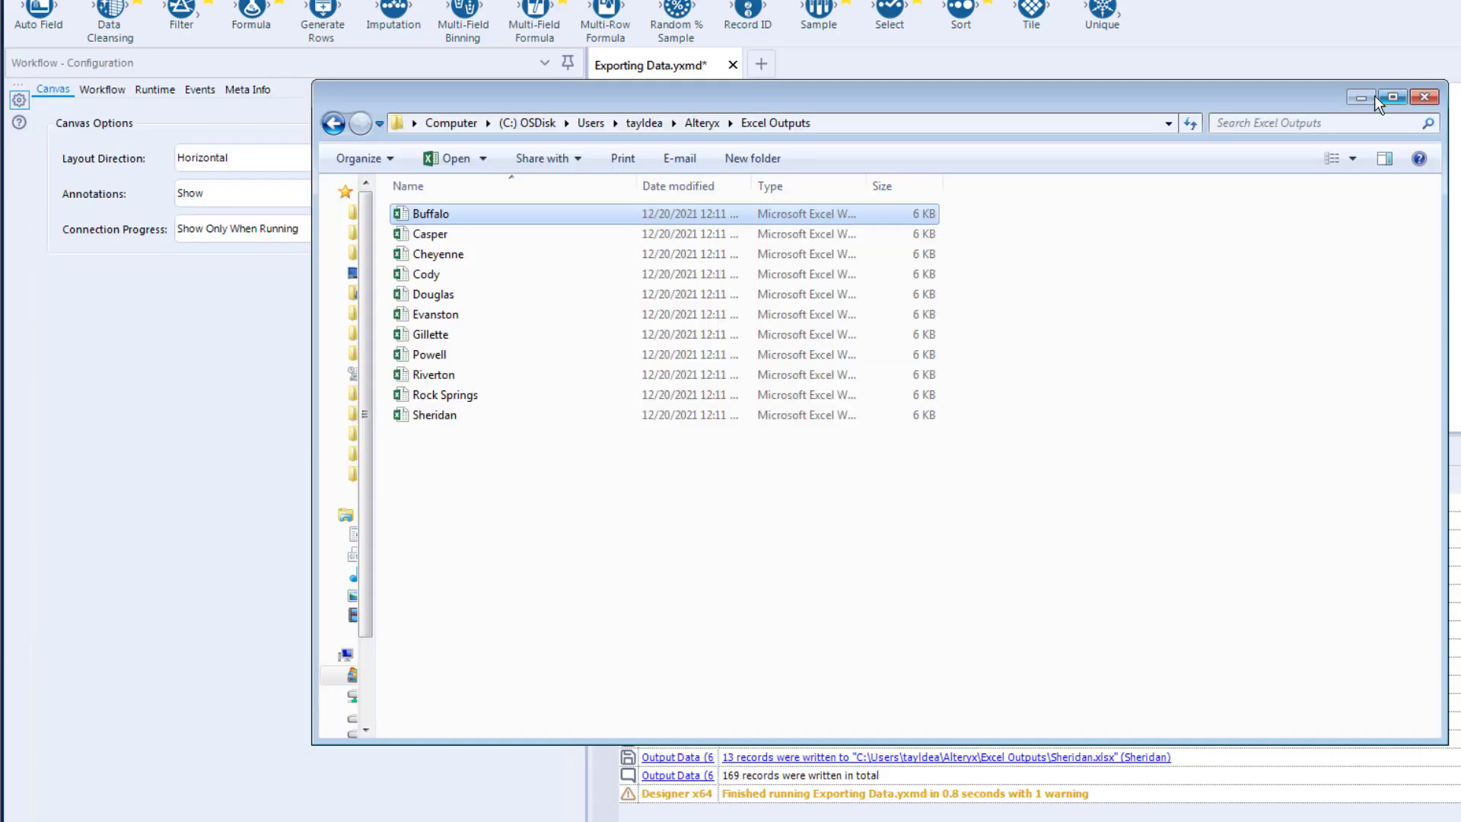
click(1360, 97)
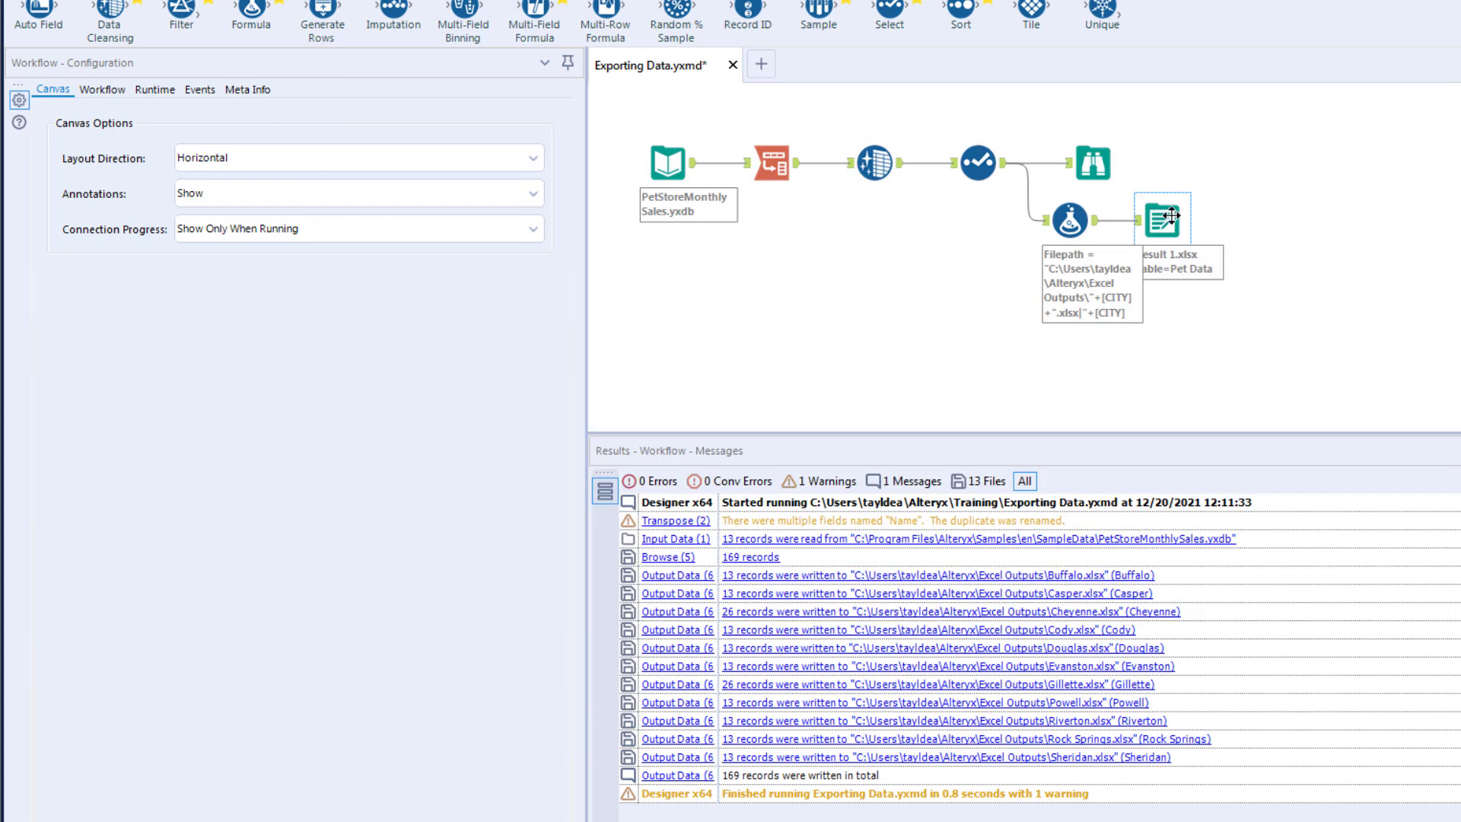
Move the Output Data tool slightly away from the Formula tool, and replace the final [CITY] in the Filepath expression with [MONTH].
drag(1171, 216, 1184, 217)
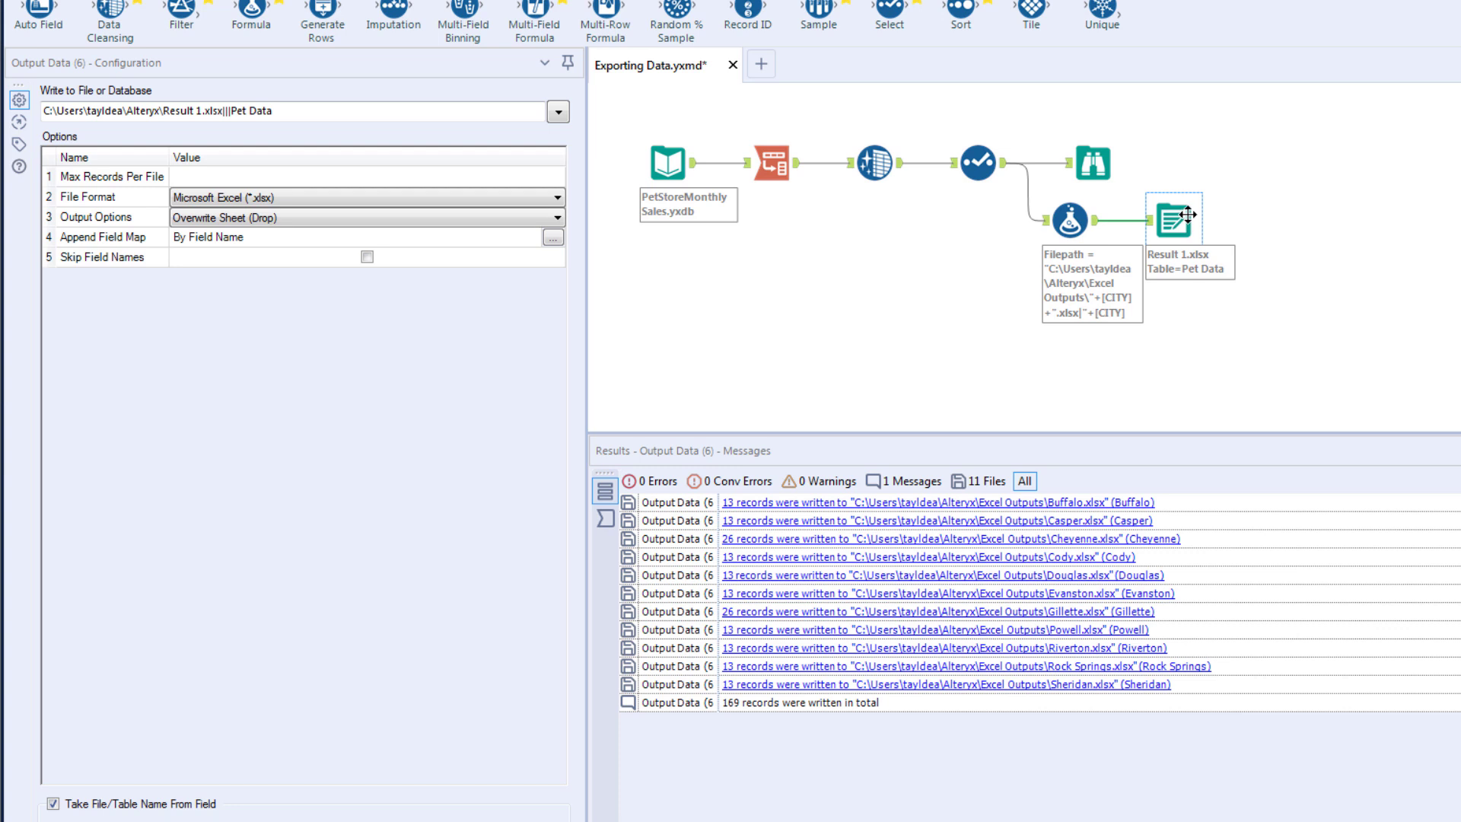
click(1099, 168)
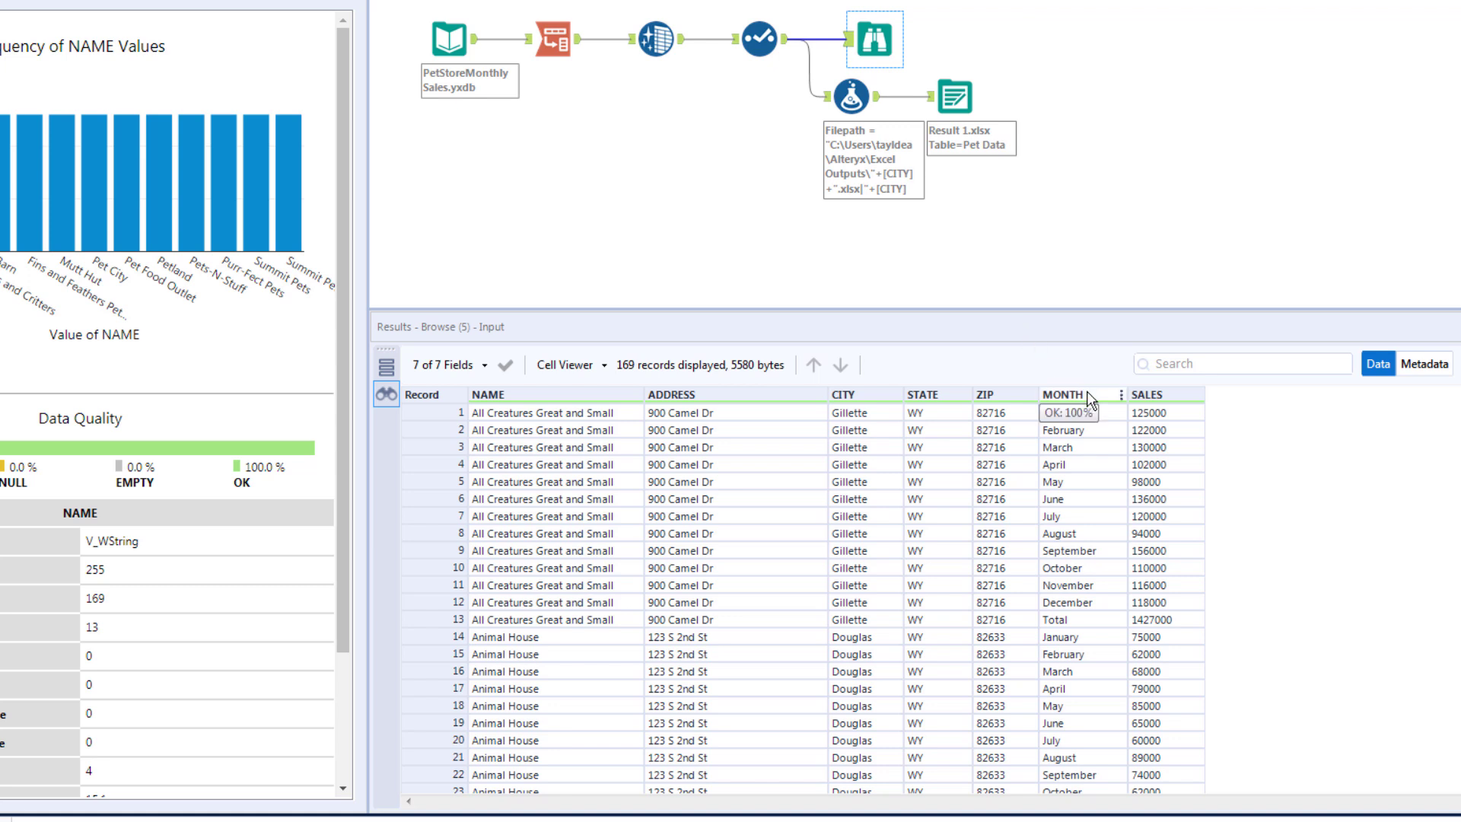
click(850, 95)
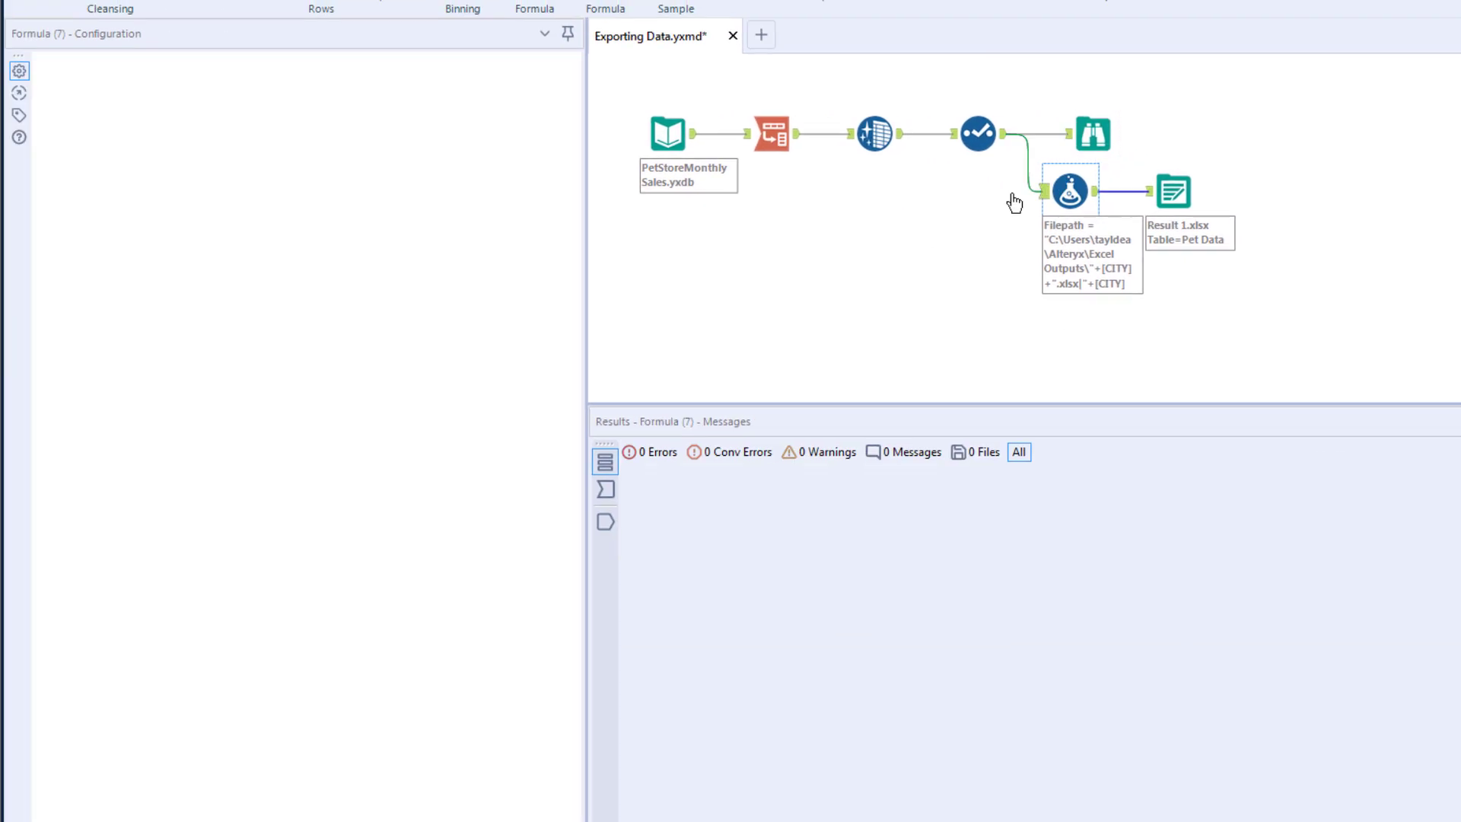
click(434, 71)
key(BackSpace)
key(BackSpace)
key(BackSpace)
key(BackSpace)
key(BackSpace)
key(BackSpace)
text(mon)
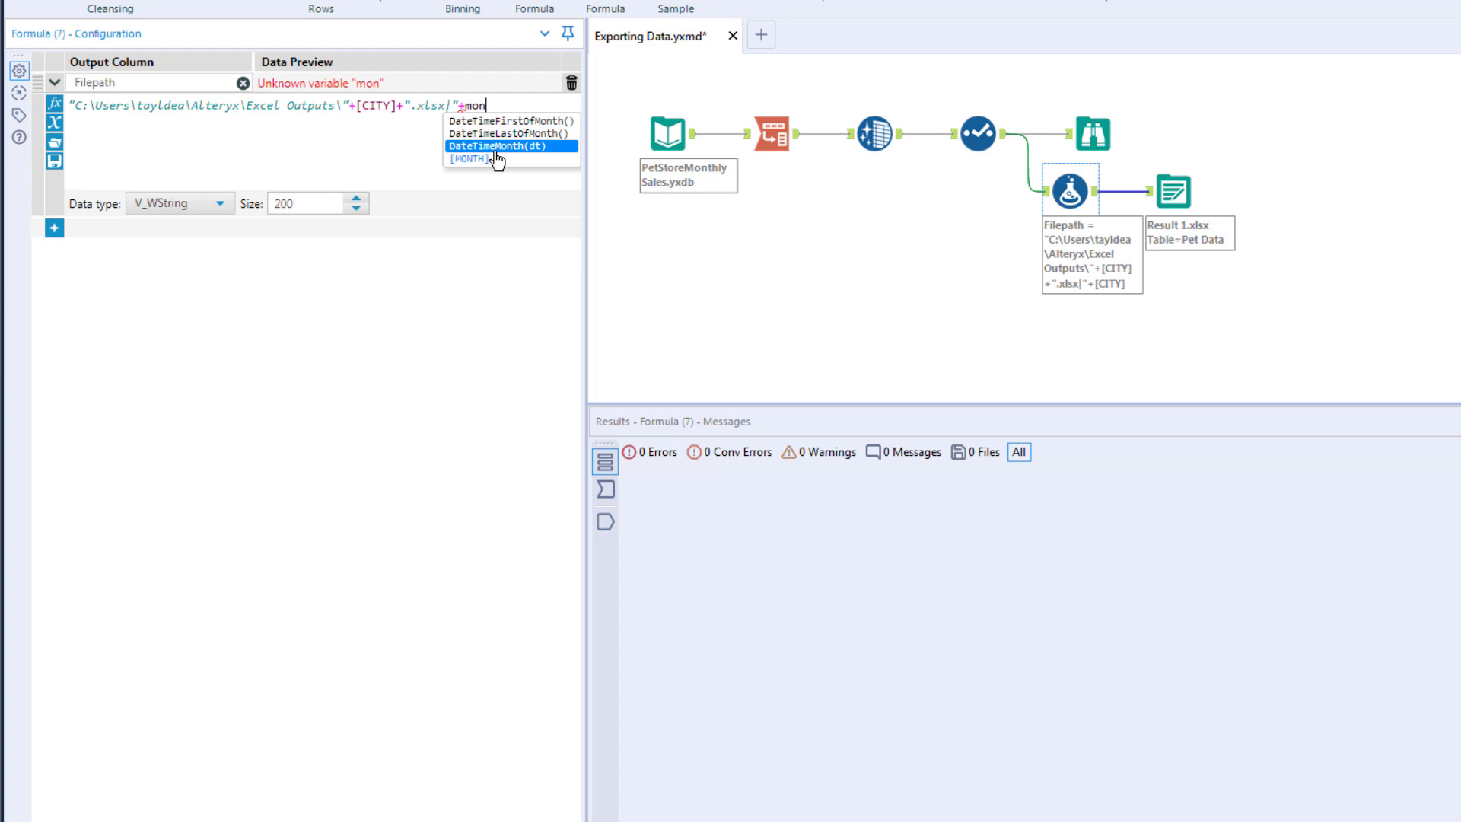
click(494, 159)
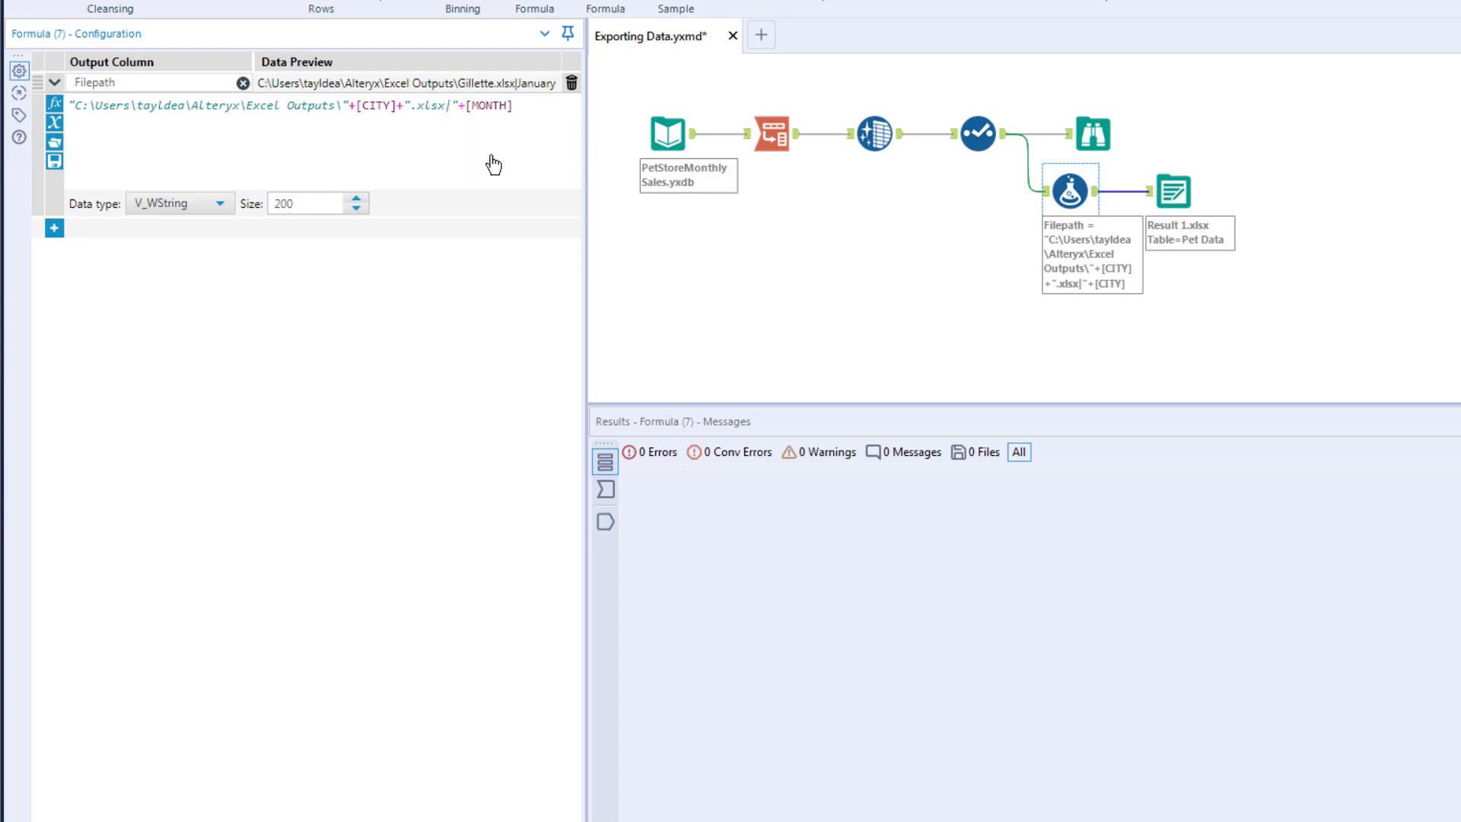
Rerun the workflow and open the Casper workbook from the Excel Outputs folder.
key(ctrl+r)
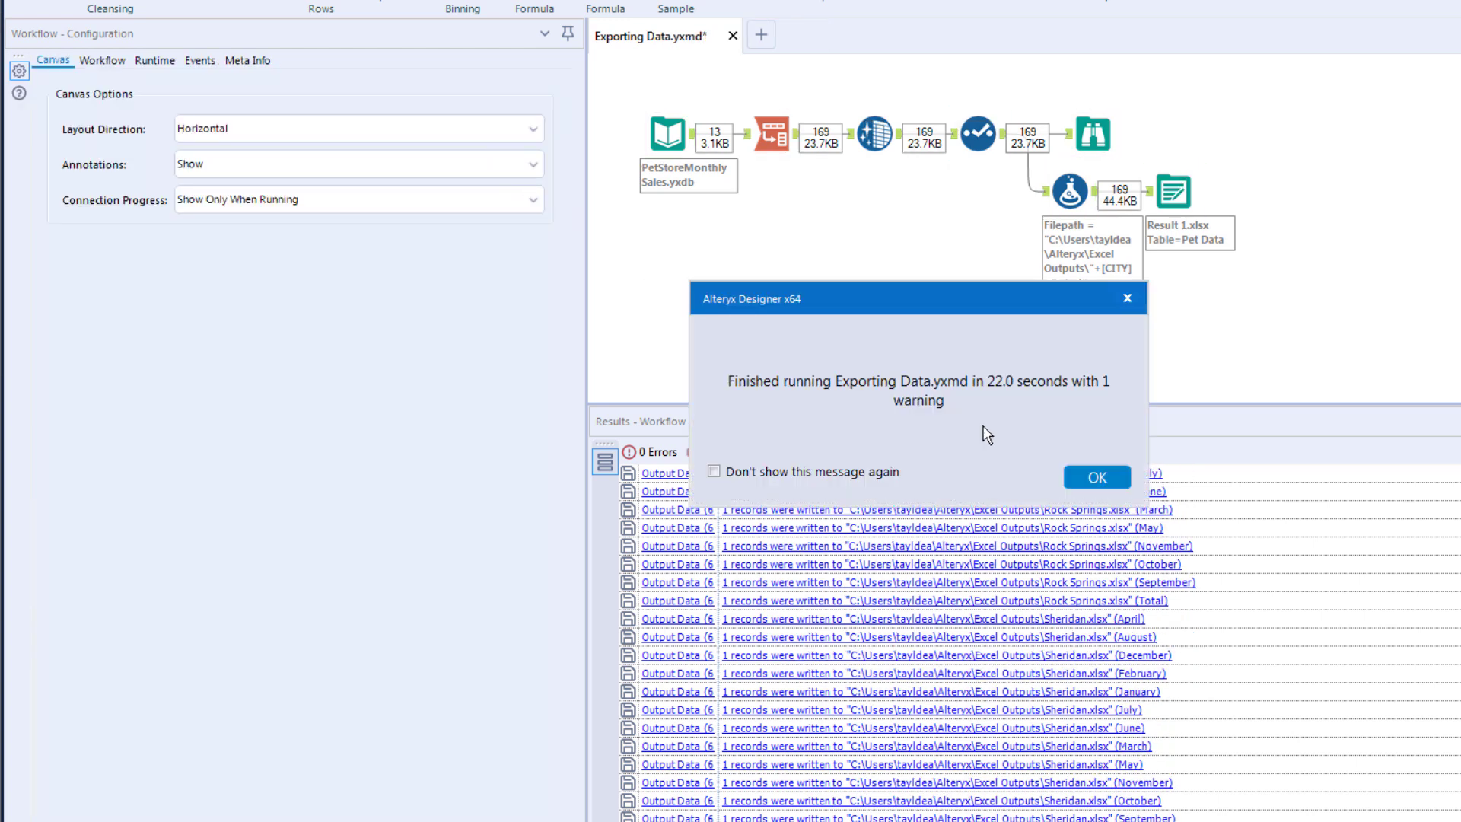
click(1094, 477)
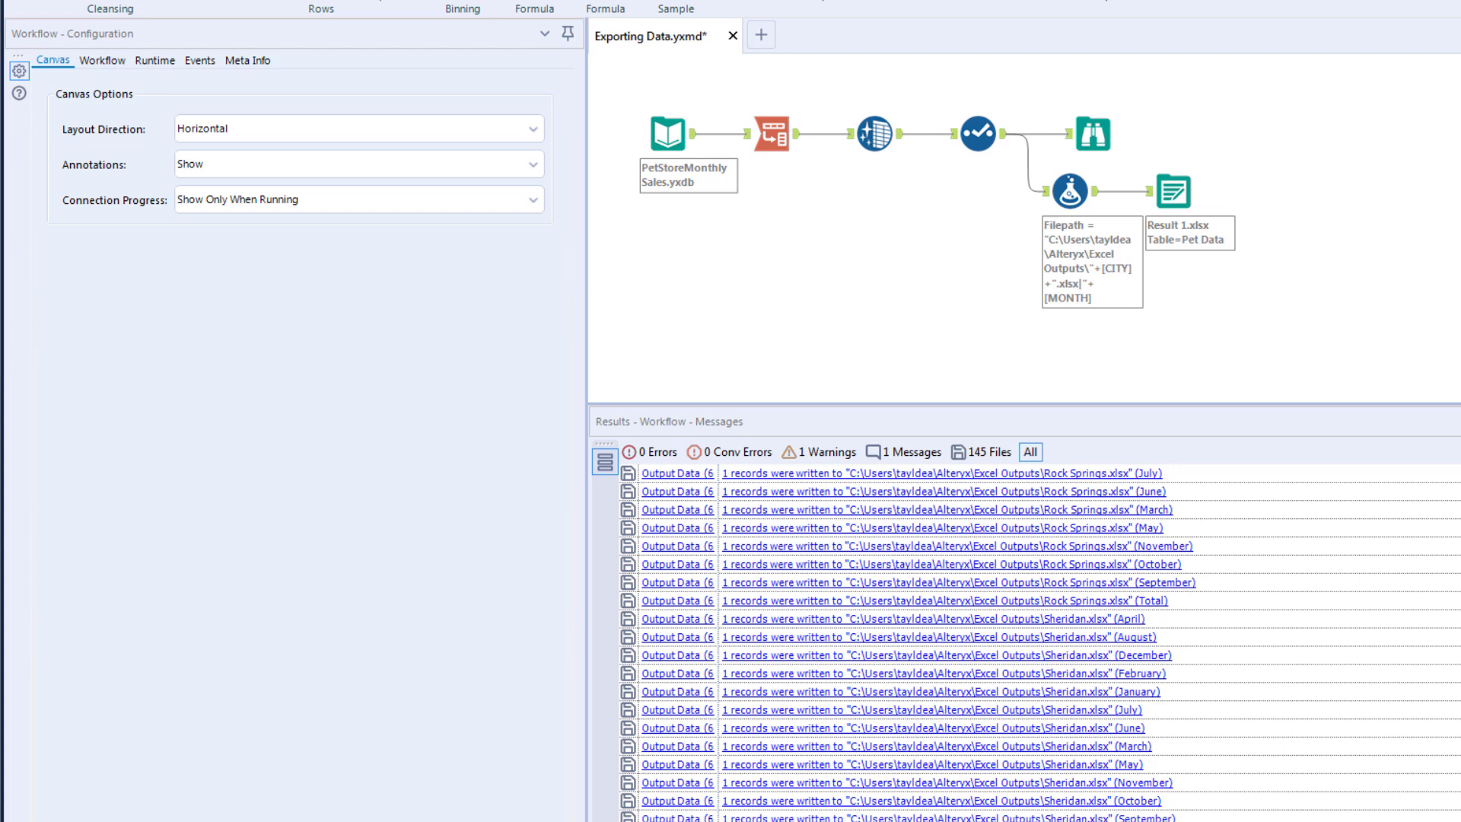
key(alt+Tab)
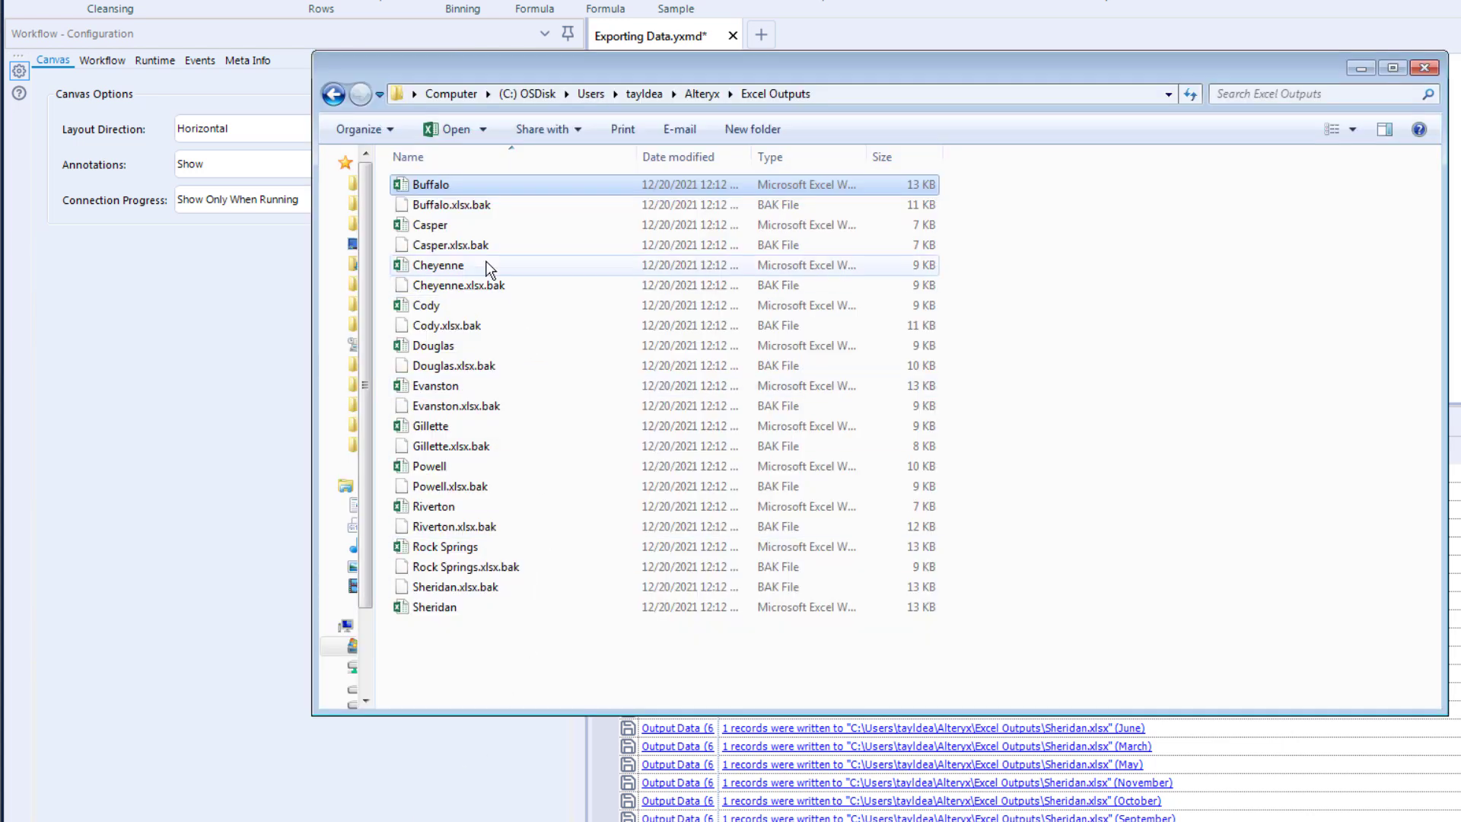
click(437, 229)
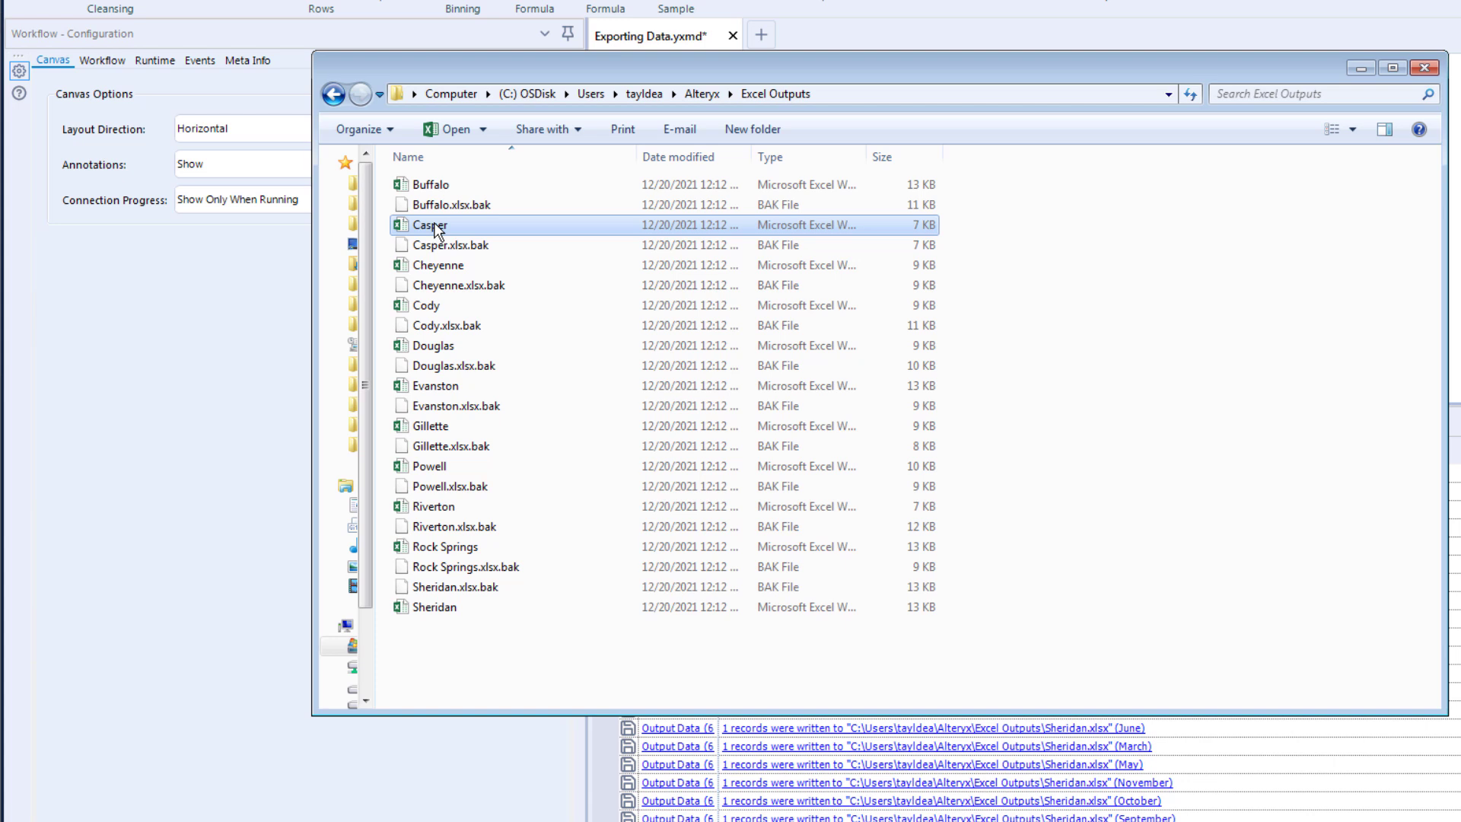
double_click(437, 229)
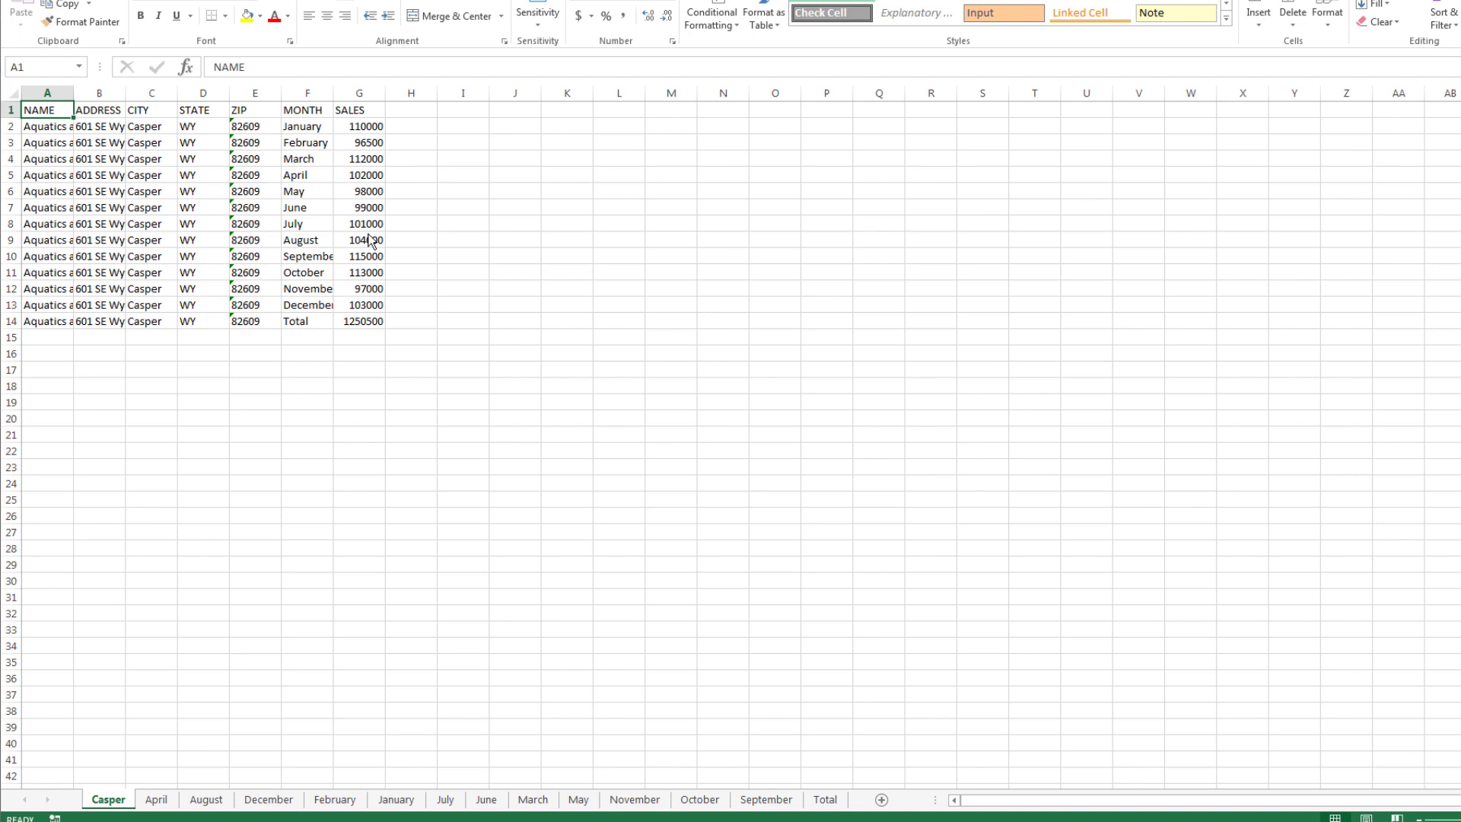
Review the April, August, December, February, January and July sheets of the Casper workbook, then return to the workflow.
click(156, 799)
click(207, 800)
click(267, 801)
click(339, 800)
click(396, 801)
click(445, 801)
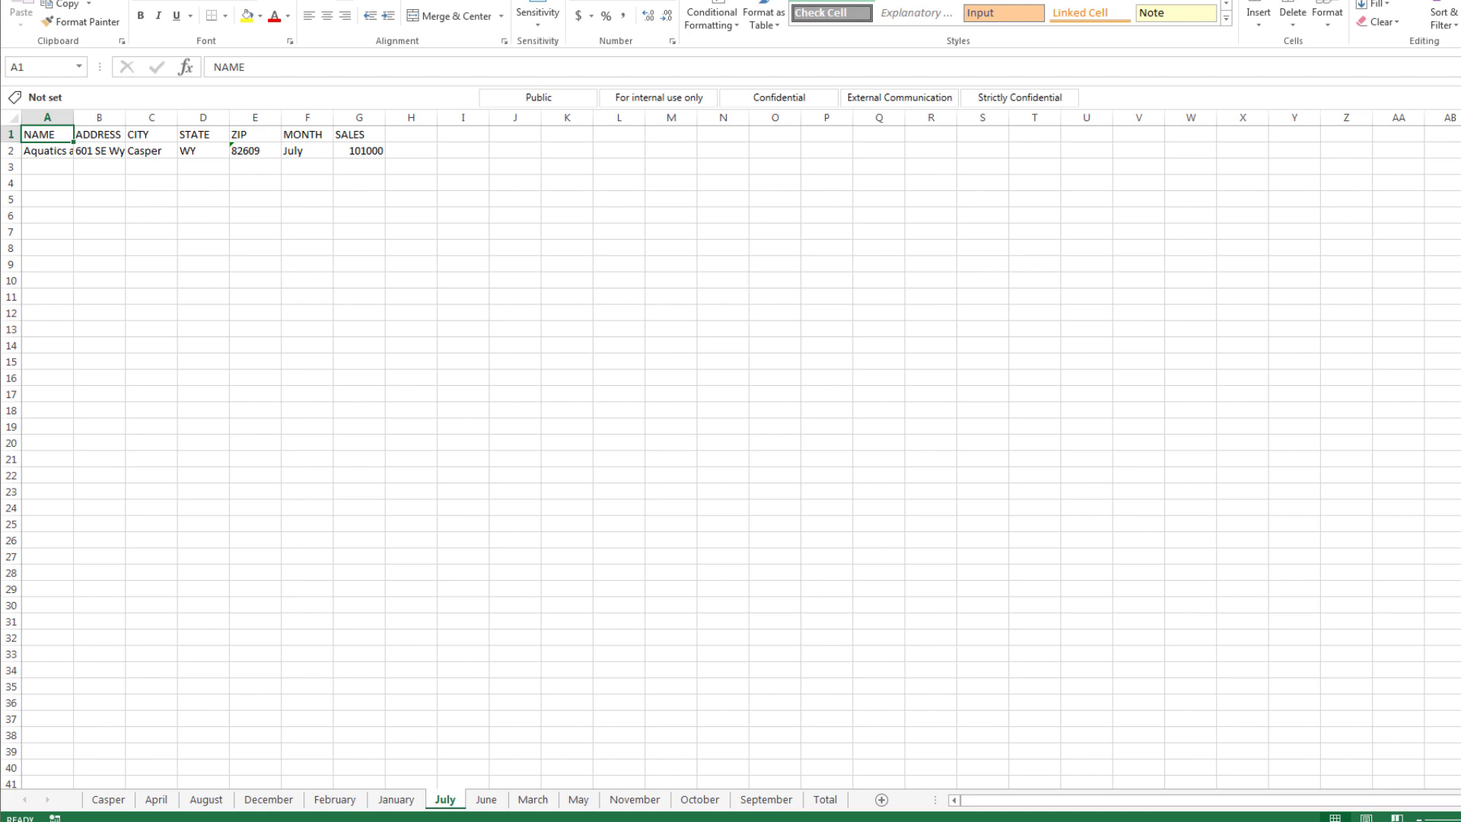
key(alt+F4)
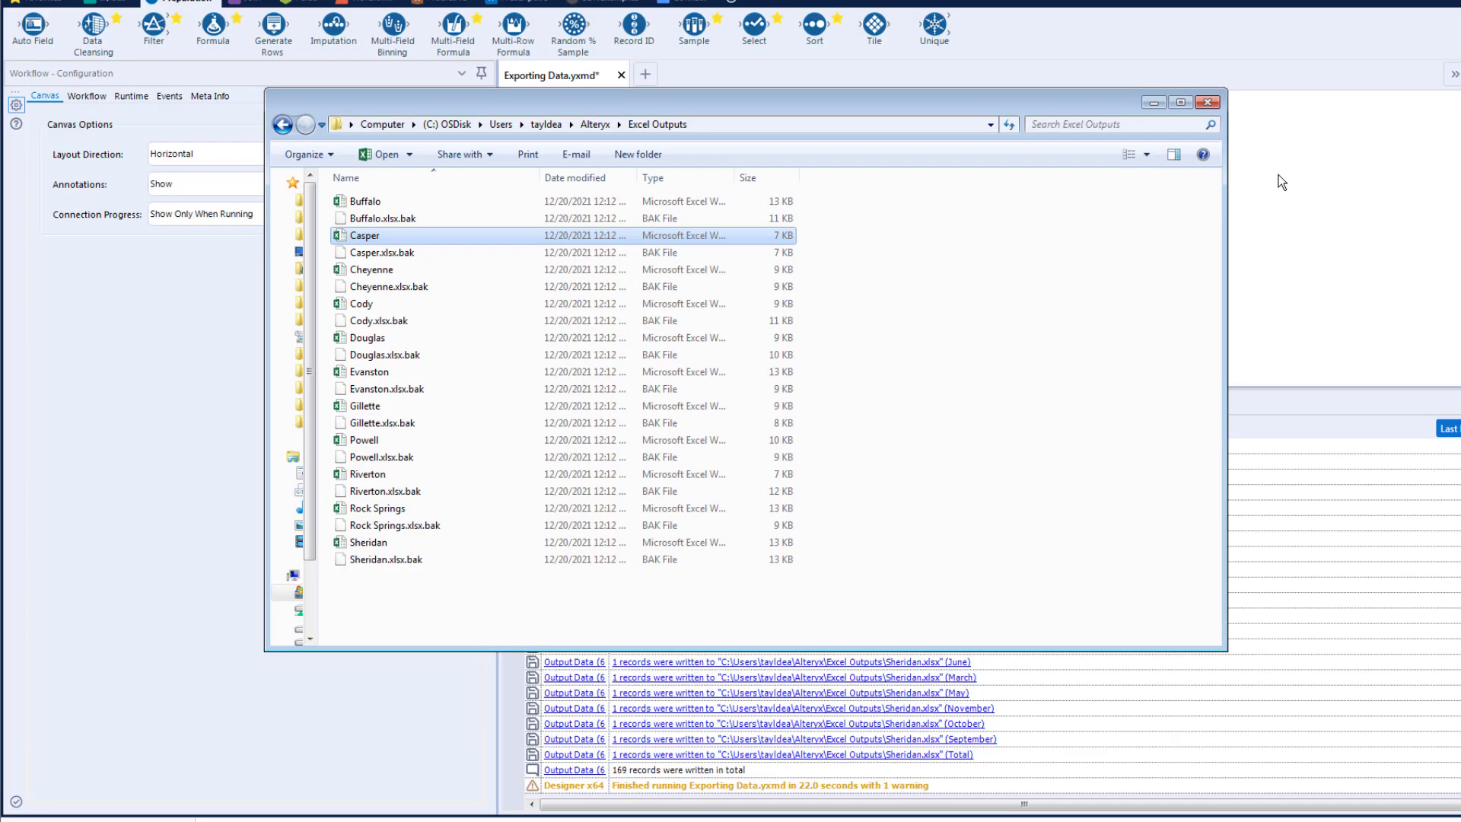
click(1153, 102)
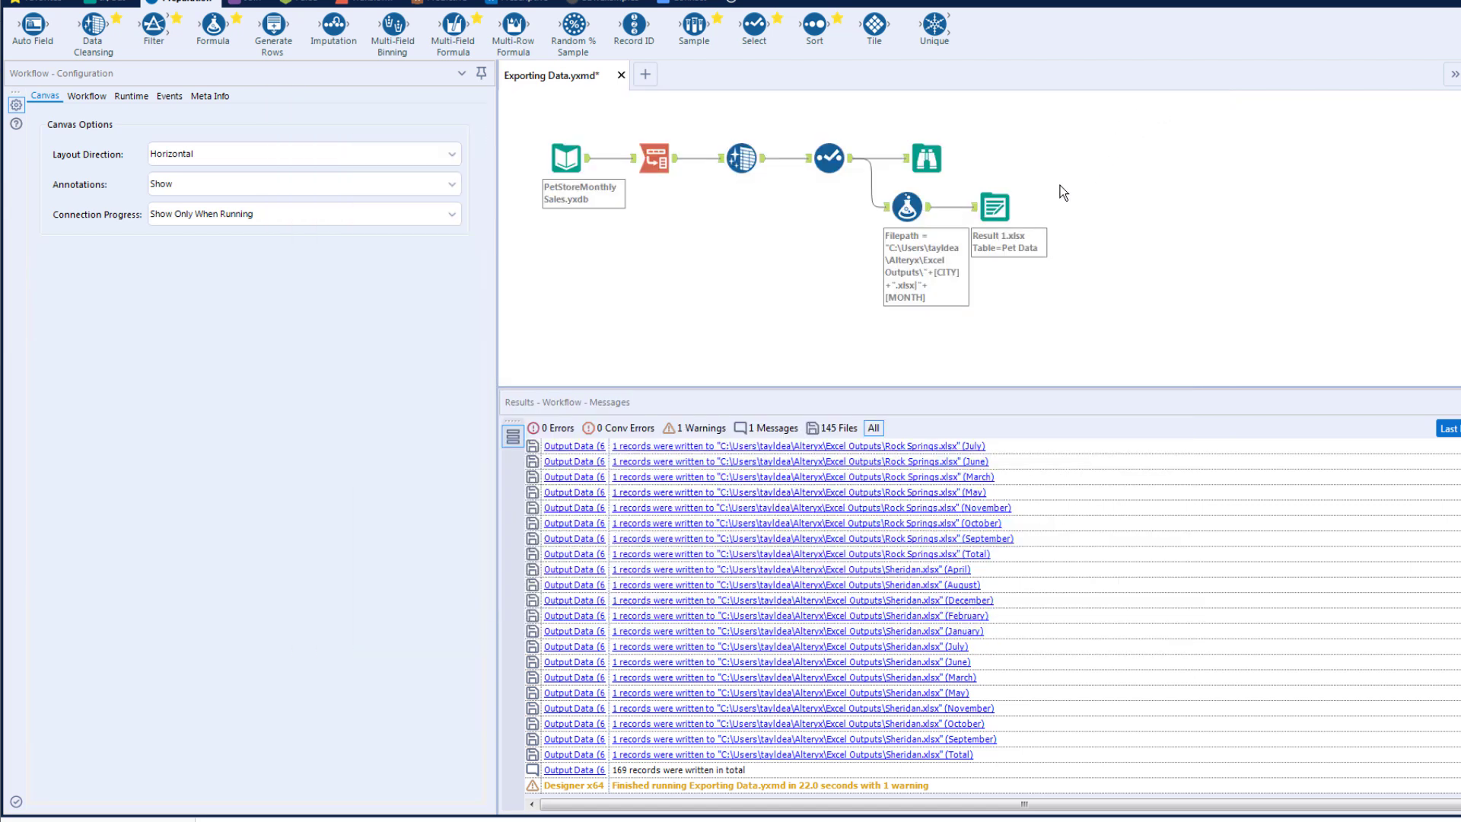